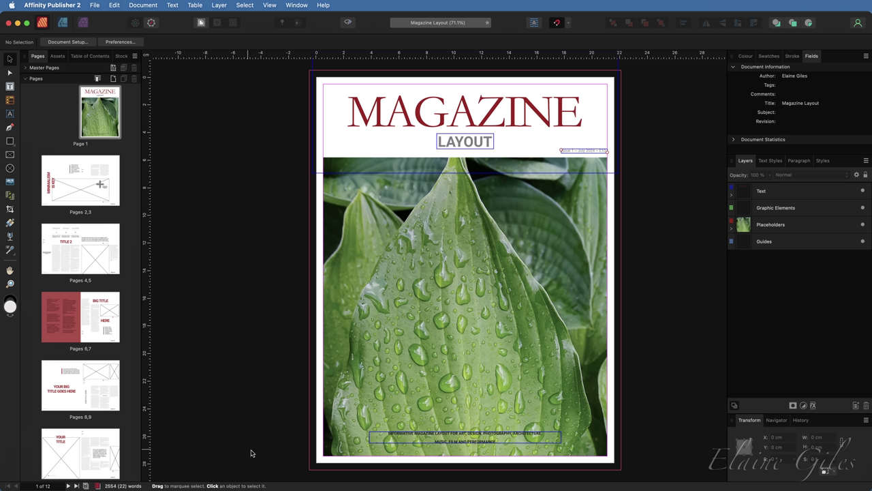
Open the Preflight panel from the status bar and scroll through its list of issues.
mouse_move(98, 486)
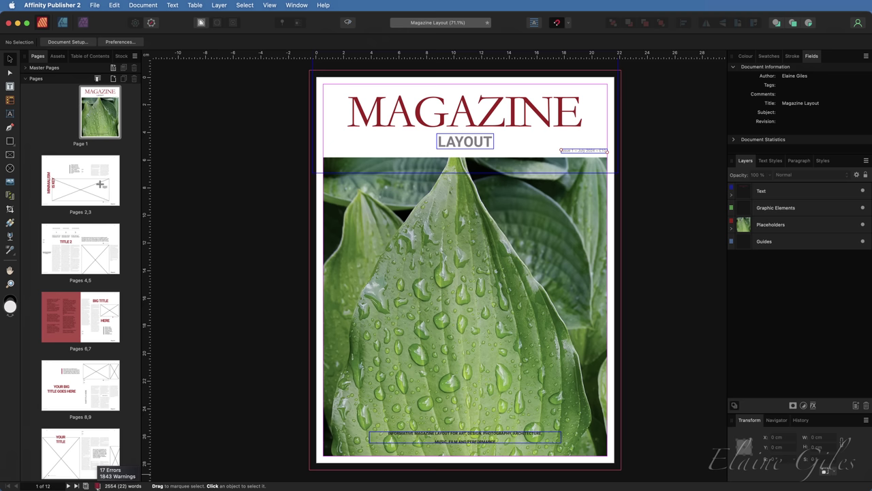
click(98, 486)
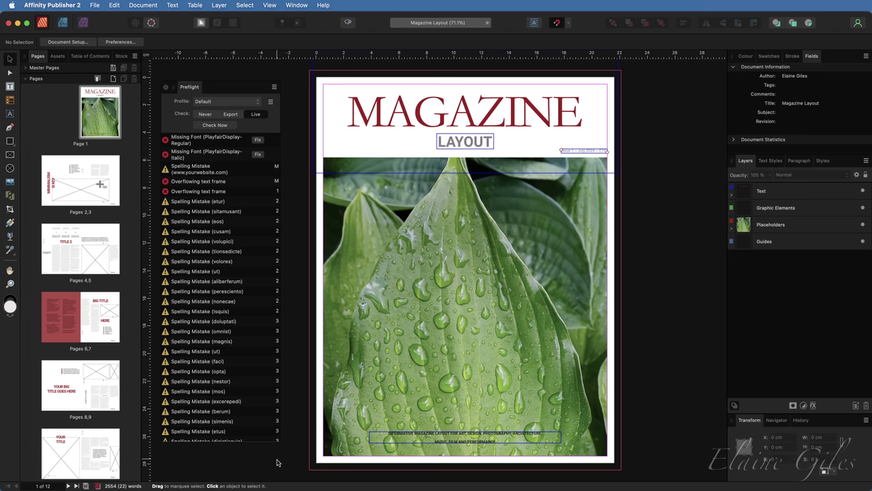
scroll(258, 418, down, 10)
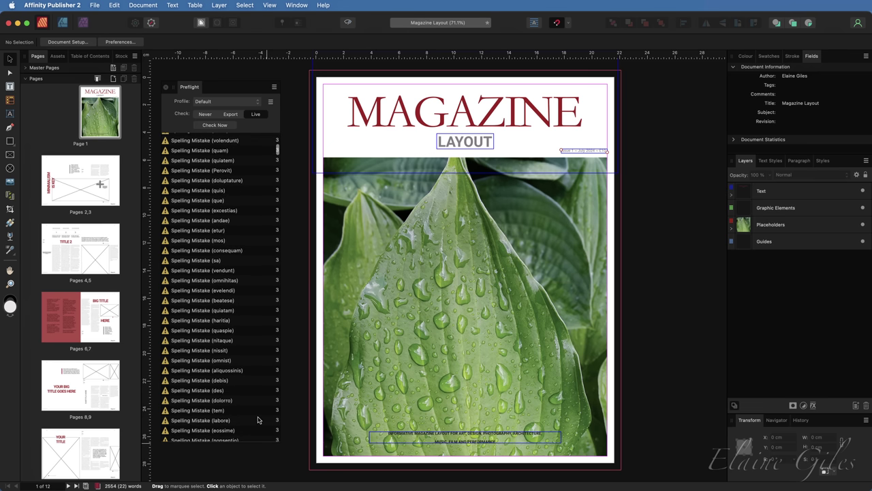
scroll(258, 418, down, 15)
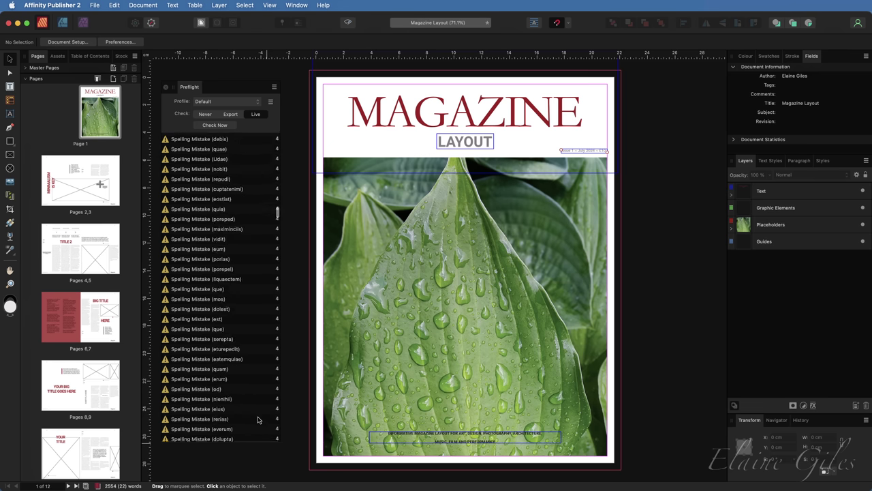
scroll(257, 418, down, 10)
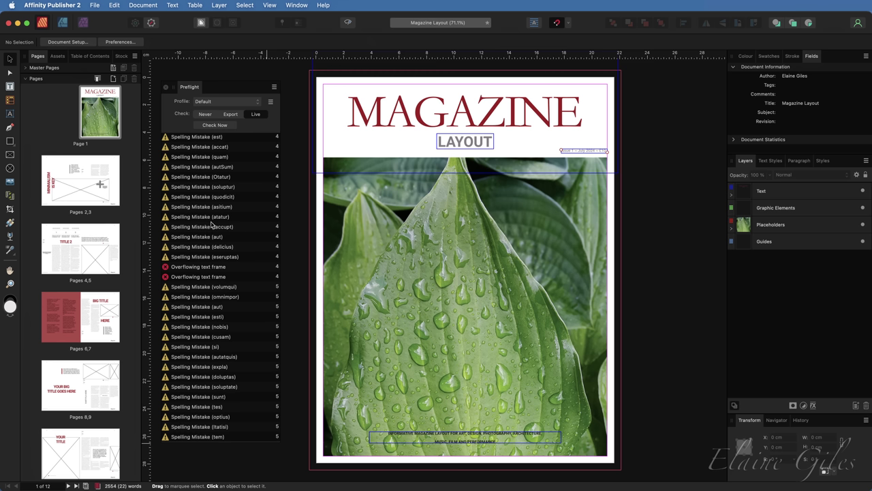
Jump to the first overflowing text frame on pages 4–5, then scroll the issue list back up.
click(213, 268)
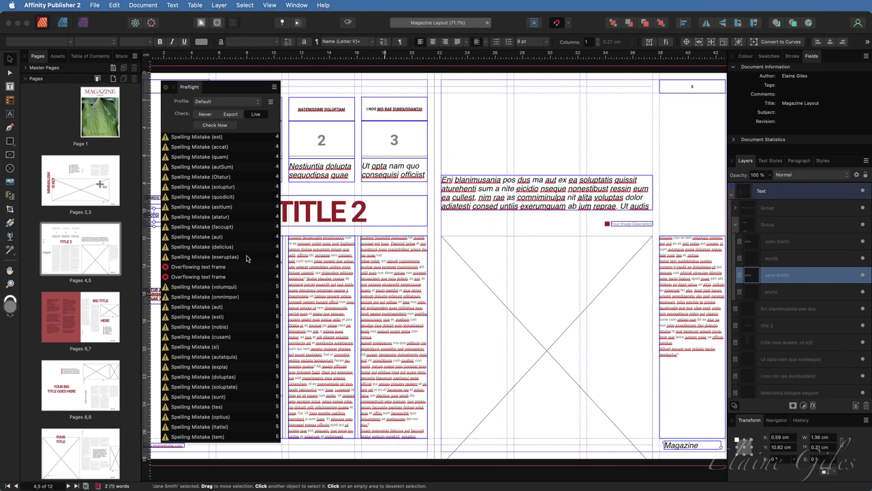
scroll(253, 254, up, 5)
scroll(252, 254, up, 10)
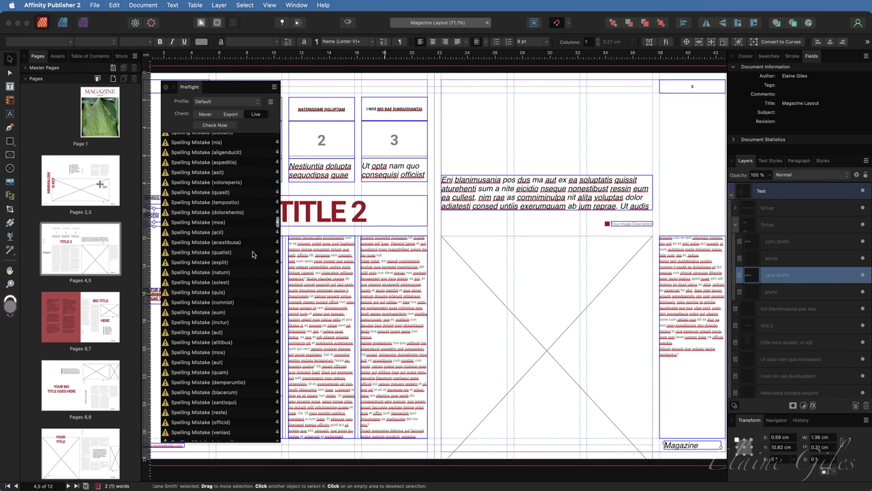
scroll(252, 254, up, 10)
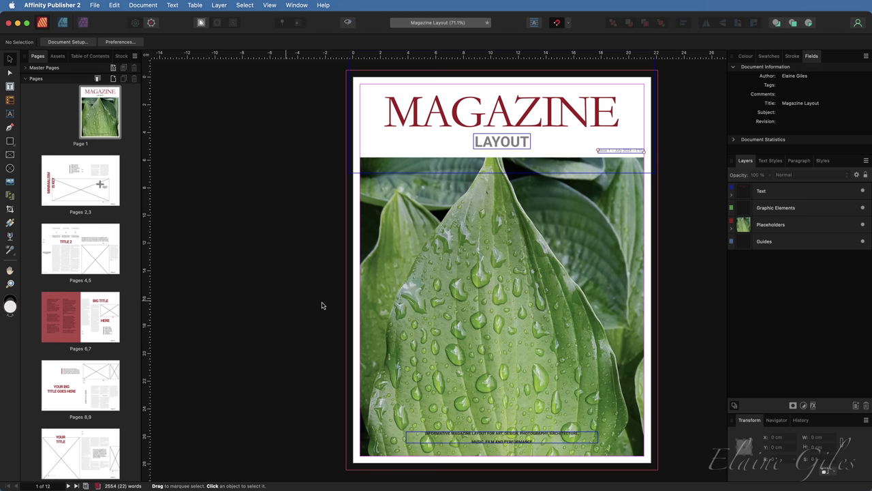
Start an export with Cmd+Shift+Alt+S and open the preflight report from the warning.
key(super+alt+shift+s)
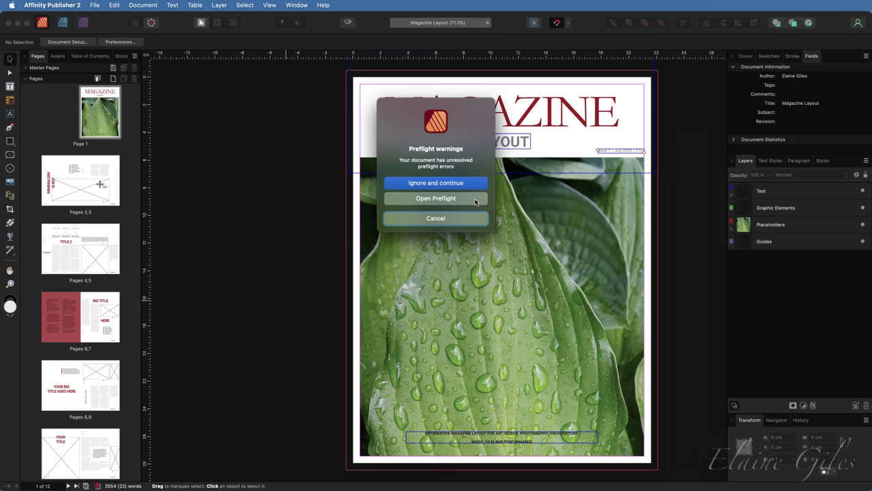
click(475, 198)
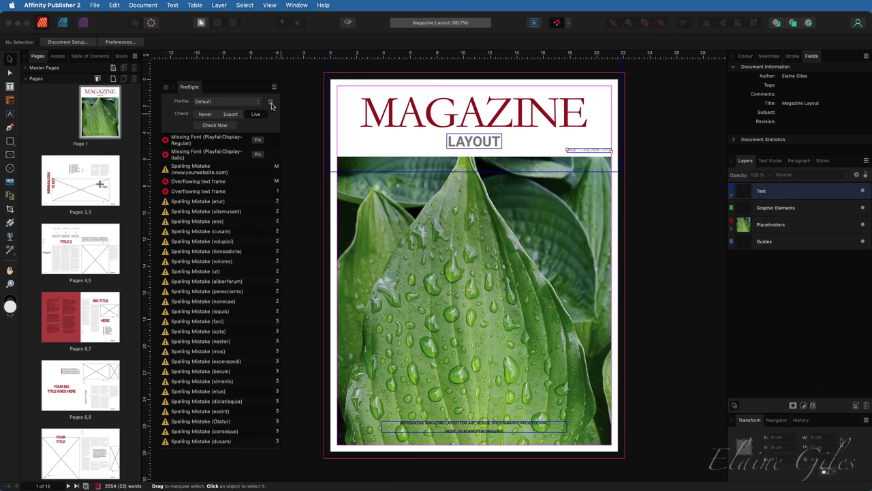
Edit the preflight profile so the Spelling check's warning level is Disabled.
click(270, 102)
click(292, 109)
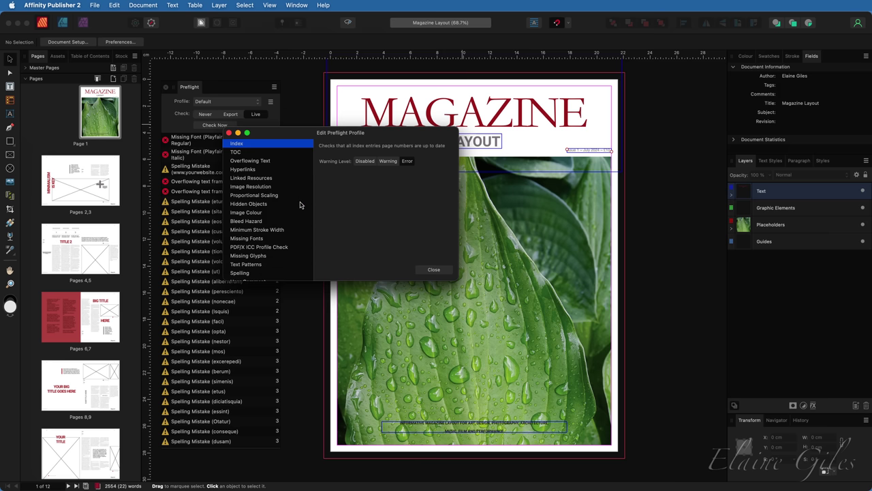
scroll(300, 204, down, 3)
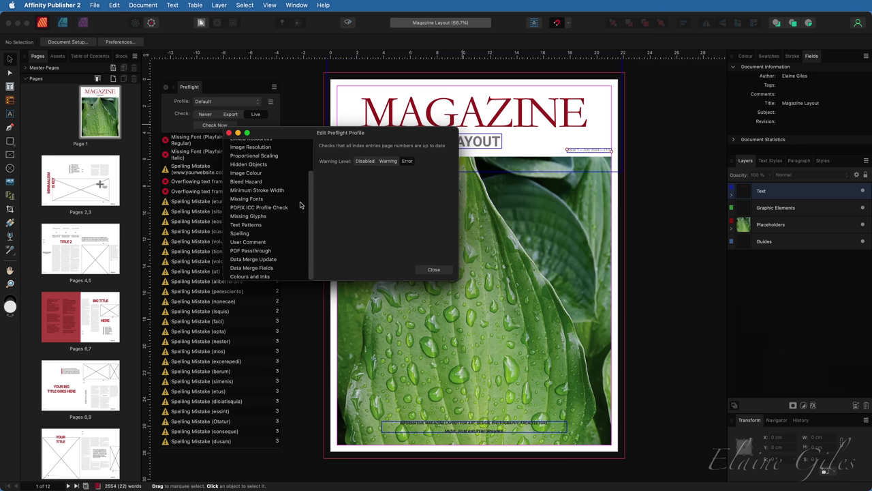
click(287, 234)
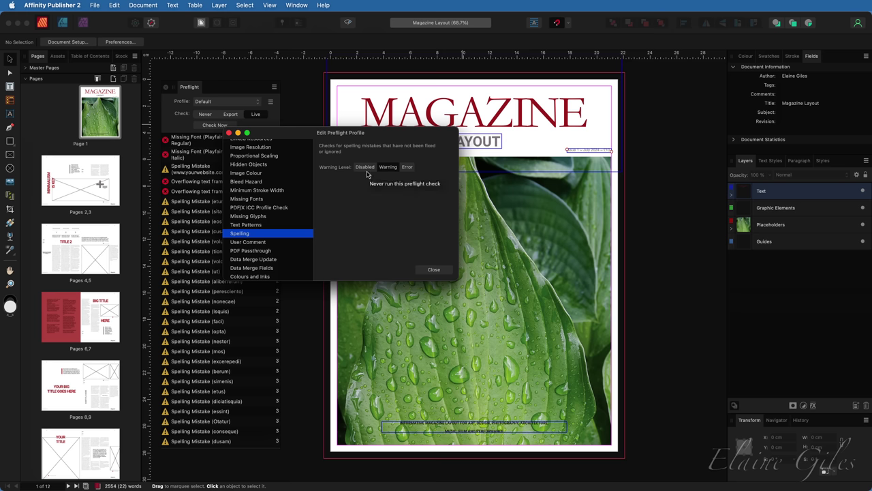
click(365, 167)
click(433, 269)
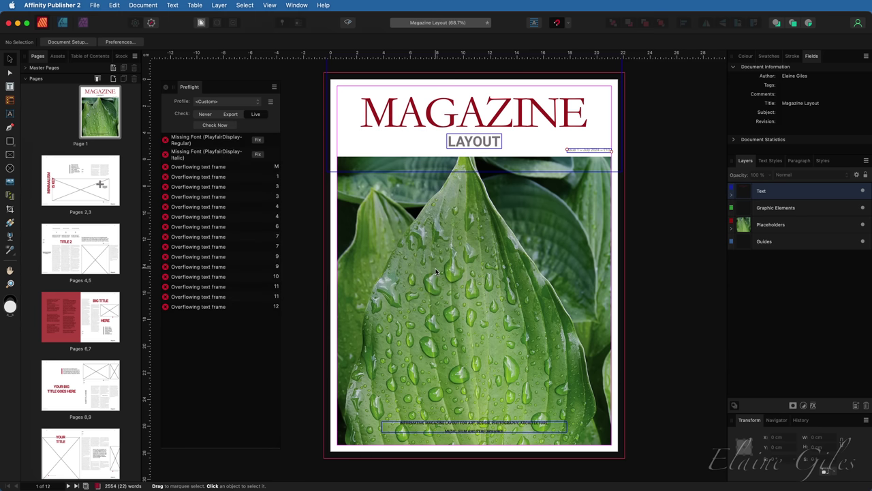
Create a preflight preset named 'No Spelling Check' from the current settings.
click(271, 103)
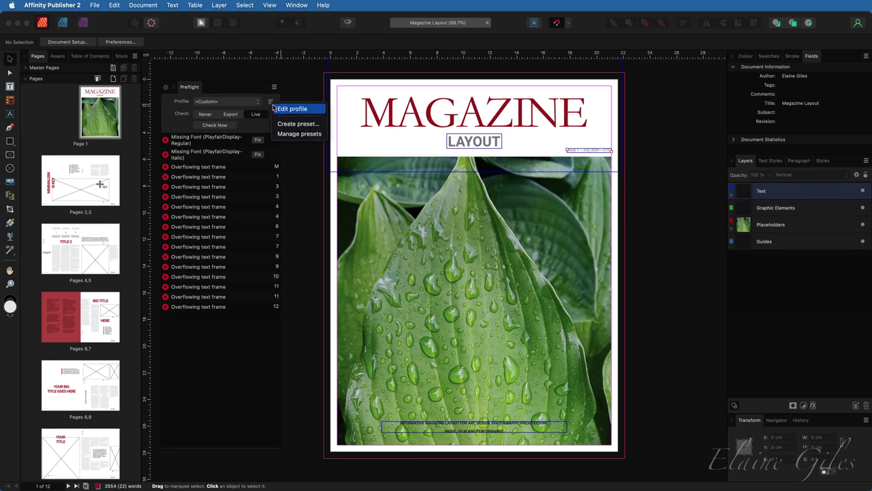
click(297, 131)
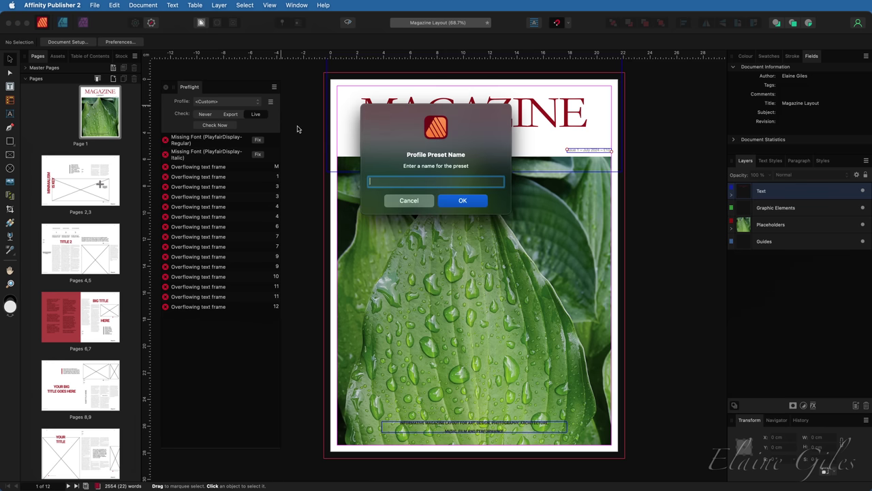
text(No Spelling Check)
key(Return)
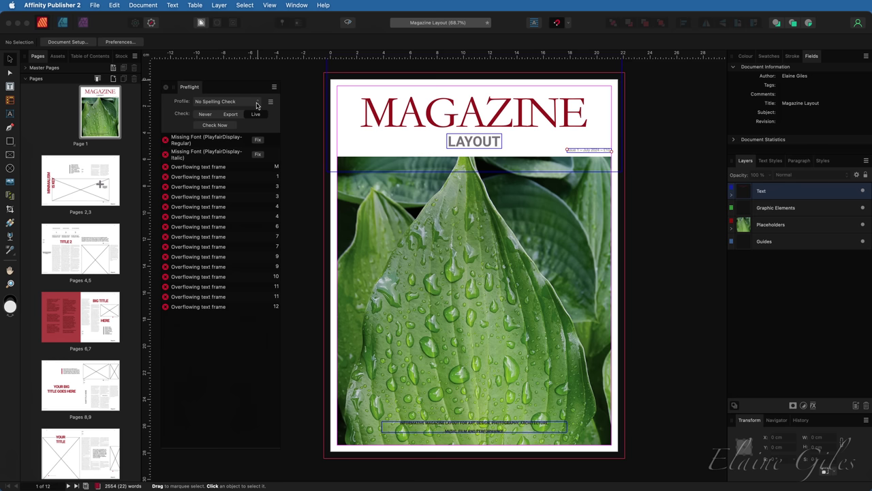
Make No Spelling Check the active preflight profile.
click(257, 104)
click(251, 96)
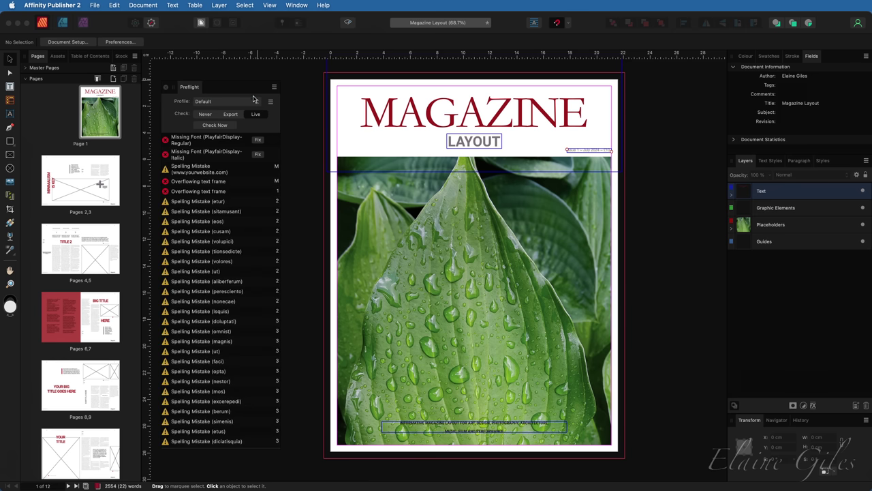
click(256, 102)
click(250, 112)
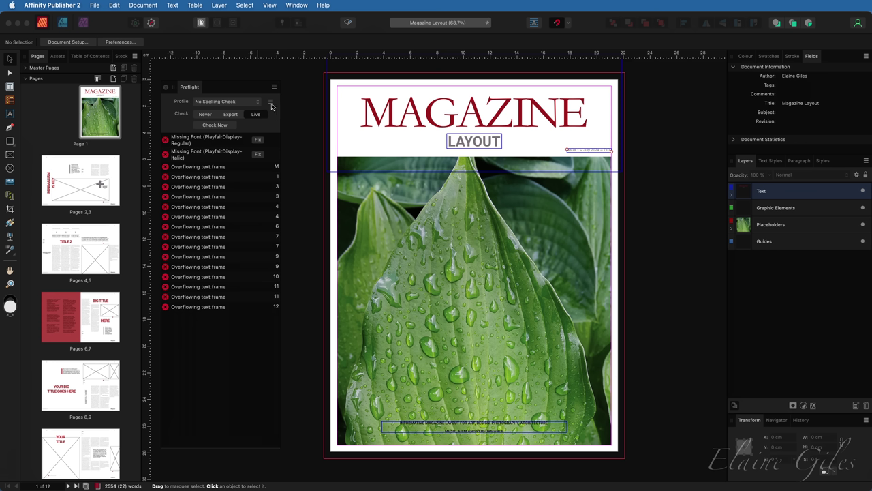
Export the No Spelling Check preset to the Desktop as 'No Spelling Check'.
click(272, 104)
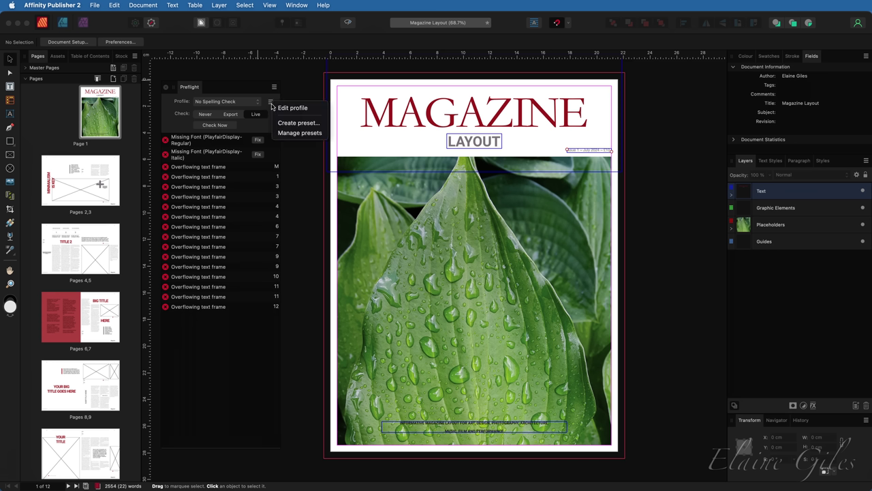
click(287, 135)
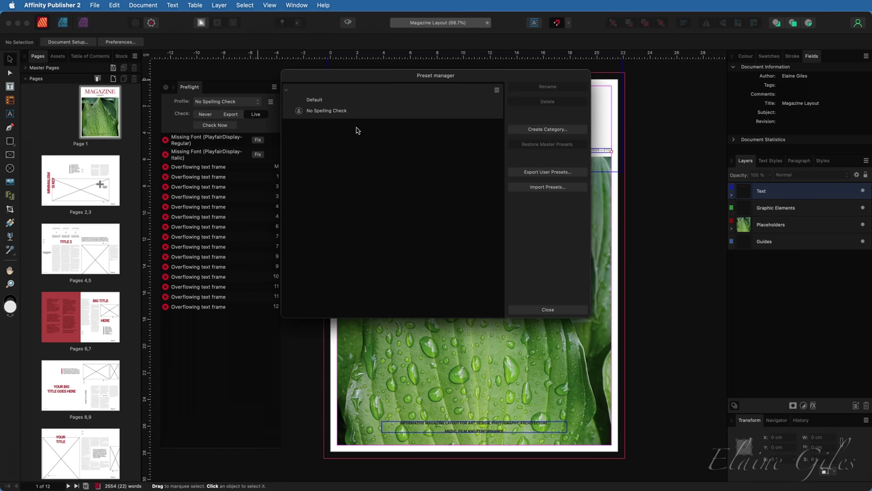
click(386, 113)
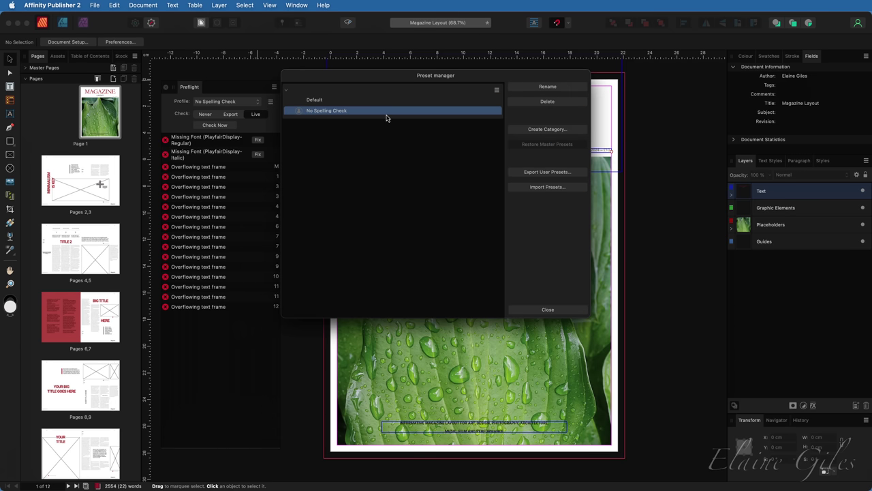
click(573, 173)
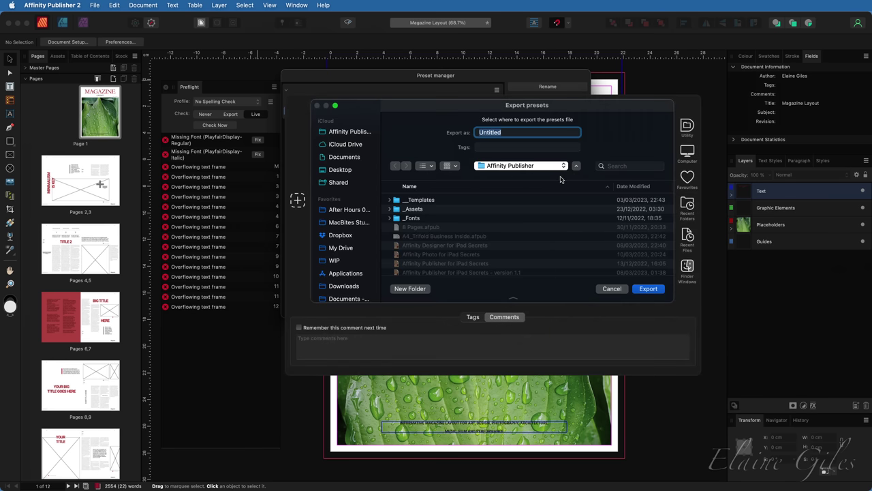
click(354, 169)
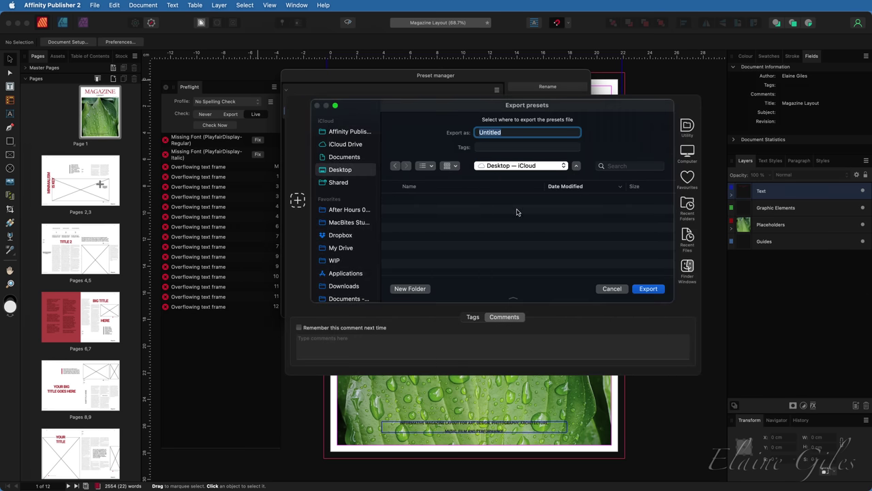
text(No Spelling Check)
key(Return)
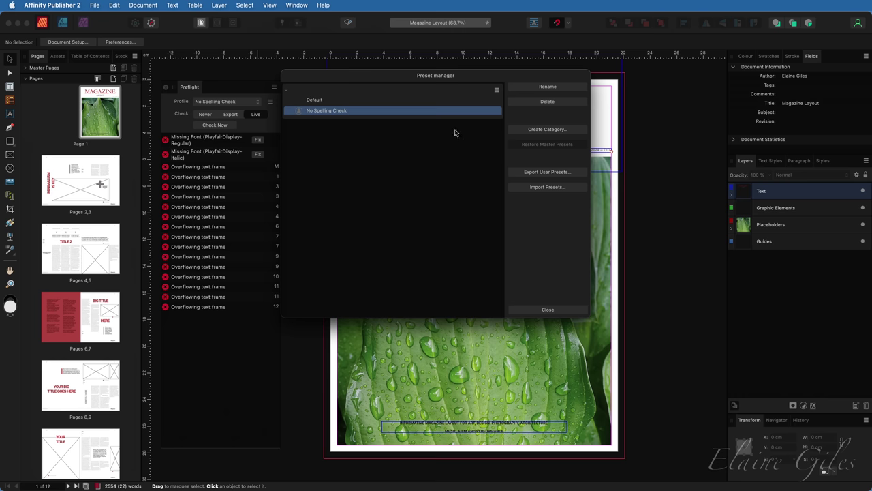
Delete the No Spelling Check preset and close the preset manager.
click(542, 103)
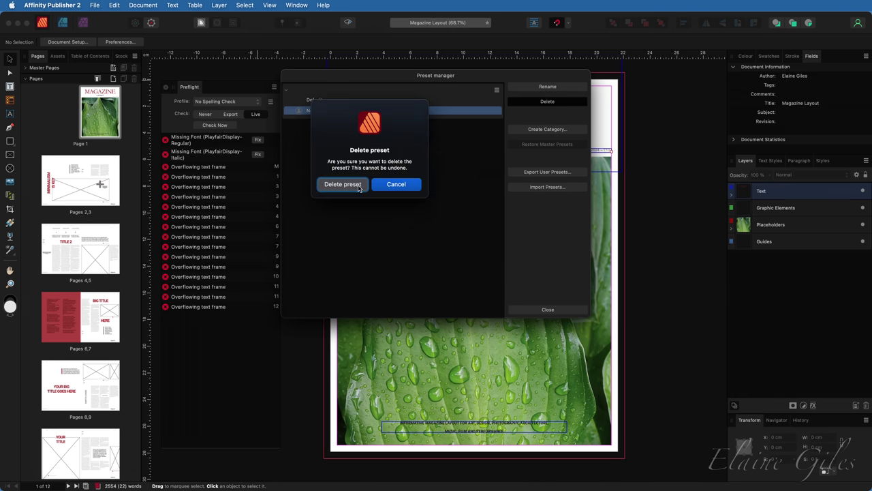
click(342, 184)
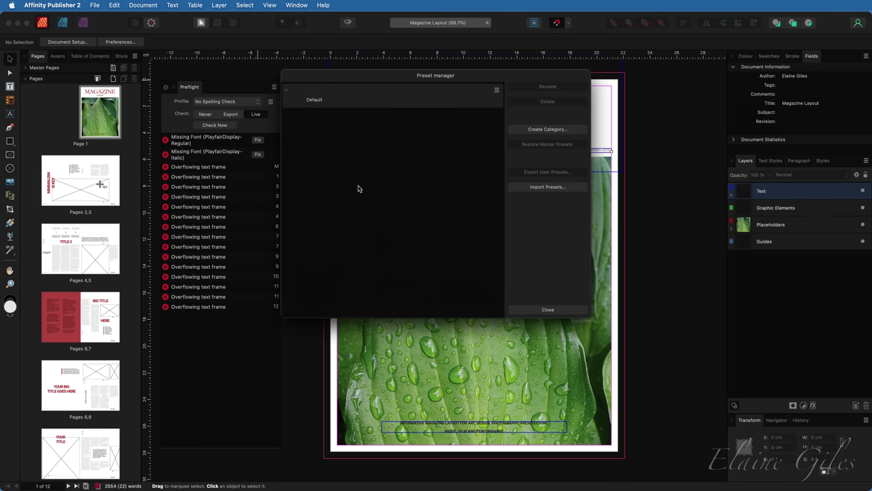
click(543, 311)
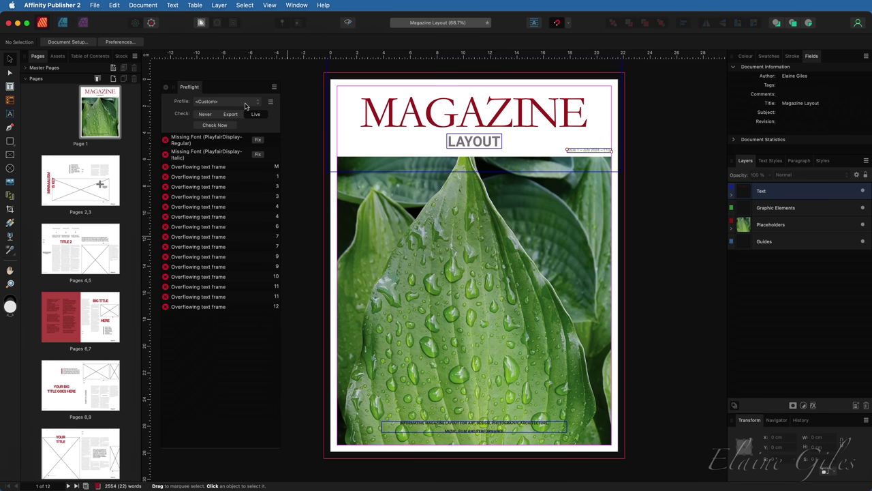
Switch the preflight Profile to Default, then back to the Custom settings.
click(245, 106)
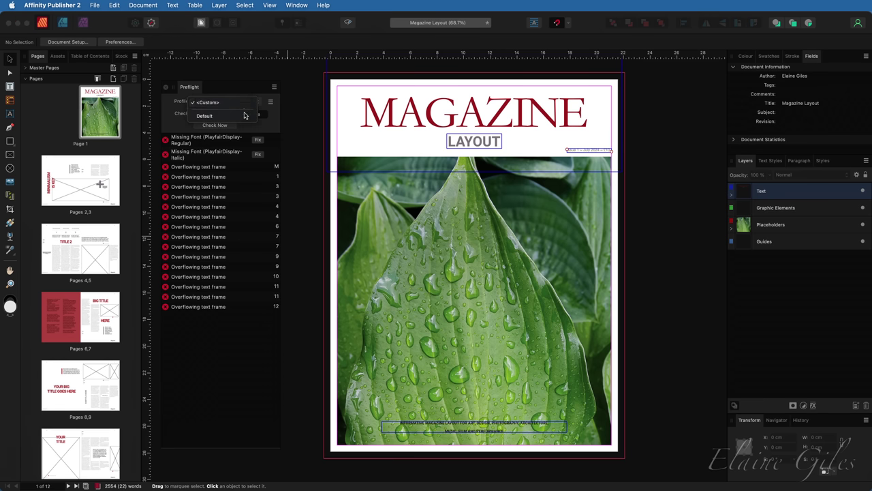
click(245, 118)
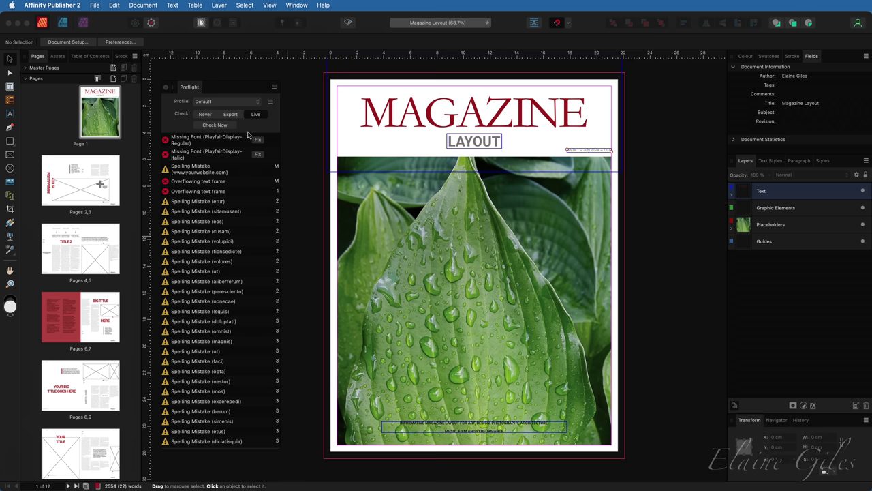
click(249, 106)
click(248, 90)
click(270, 102)
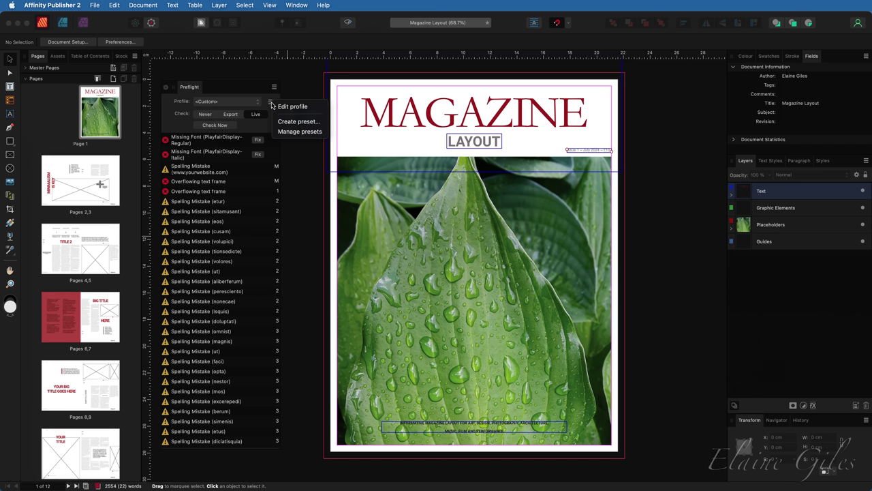
Import 'No Spelling Check.afpreflightpresets' from the Desktop in the Preset manager.
click(300, 133)
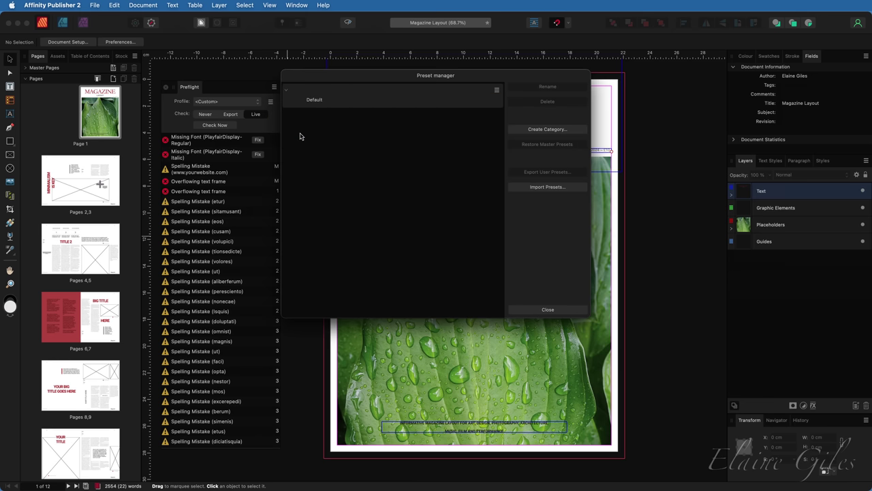
click(571, 192)
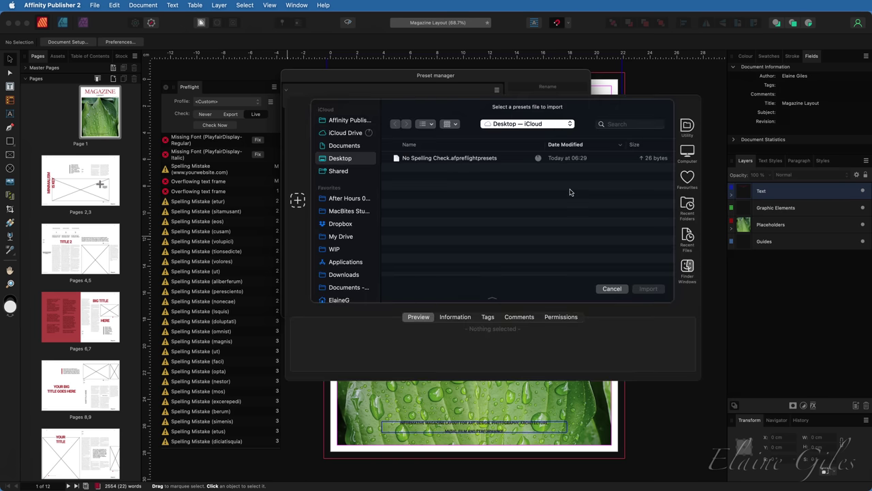
click(472, 161)
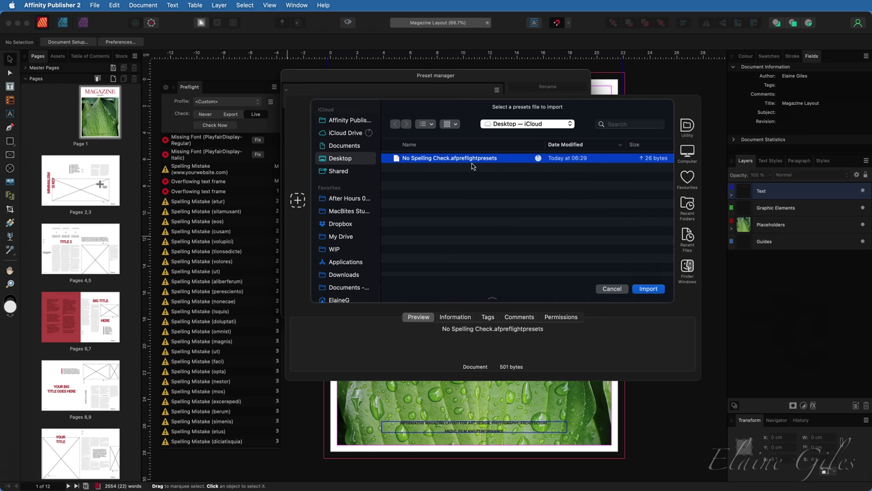
click(653, 291)
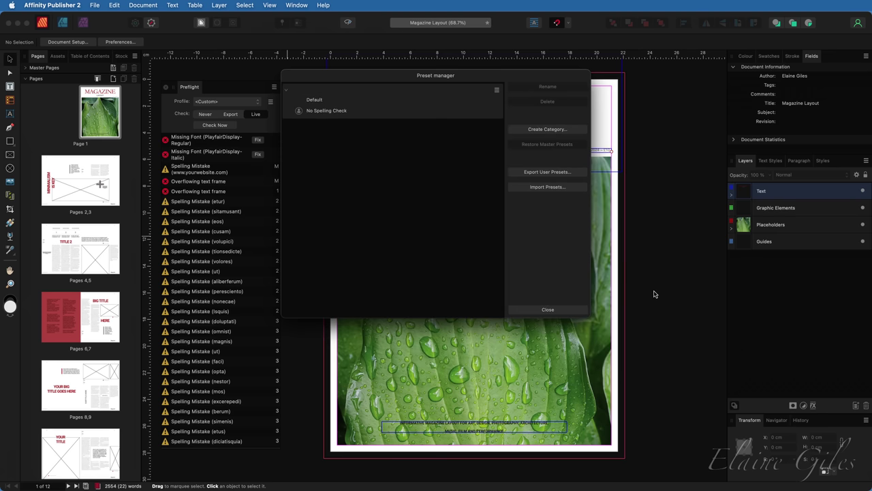
click(390, 119)
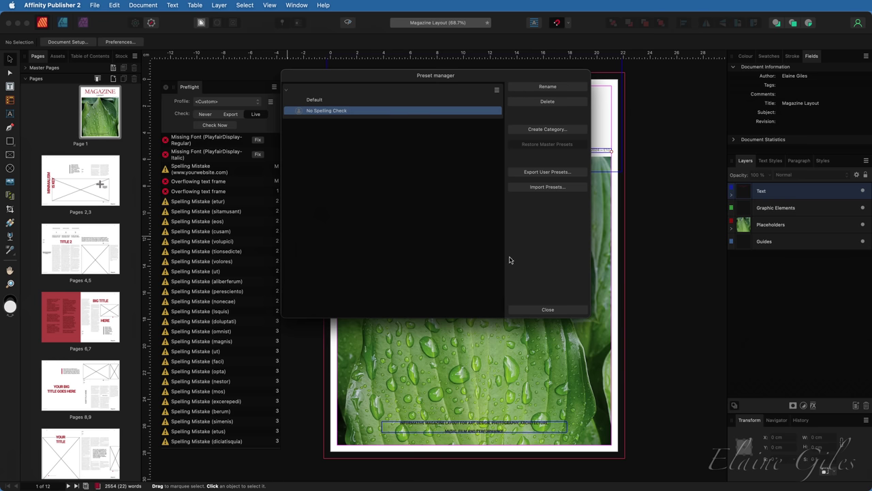
click(557, 311)
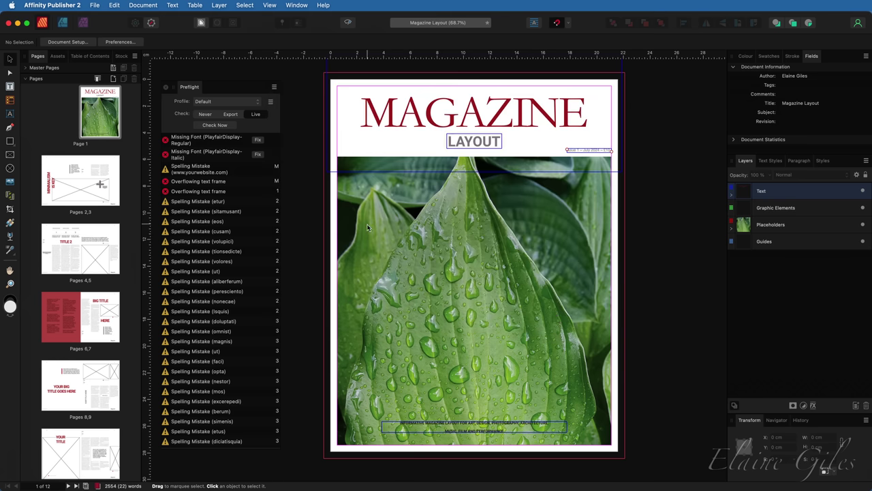
Open the preflight Profile list showing Custom, Default and No Spelling Check.
click(256, 107)
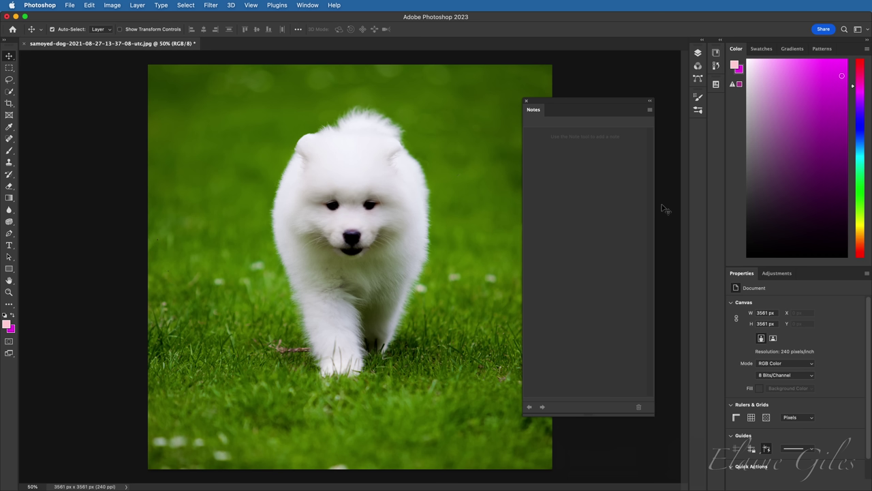
With the Note Tool, add notes 'A new note', 'Remove the twig' and 'Remove flowers'.
click(14, 133)
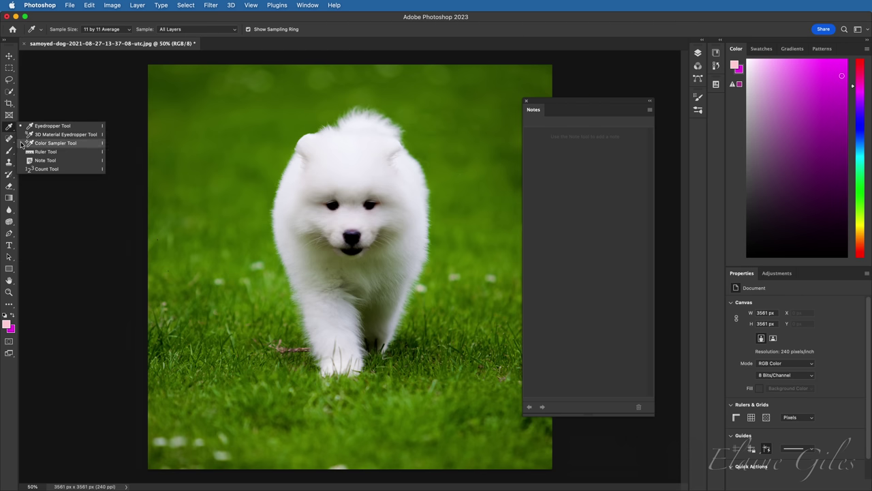
click(40, 160)
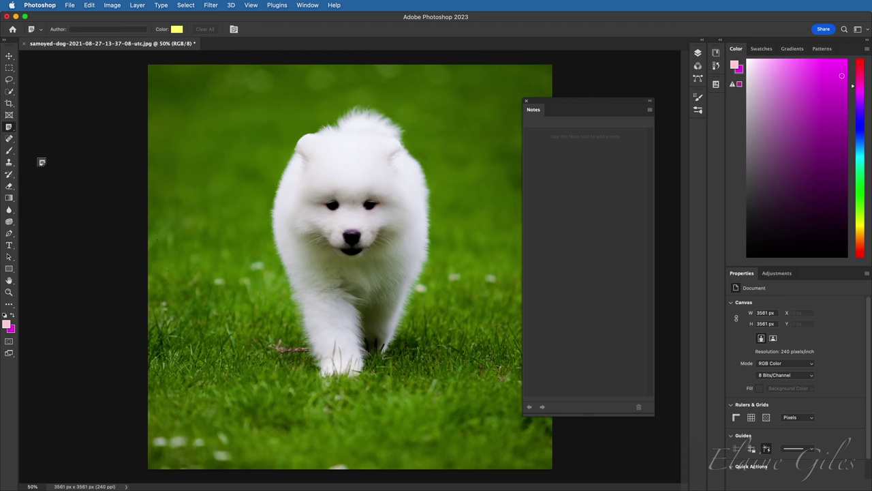
click(171, 90)
text(A new note)
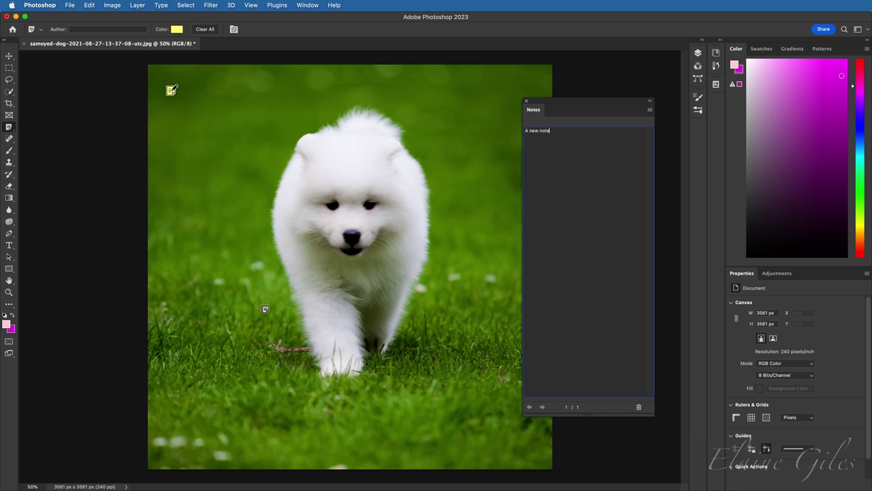
click(278, 363)
text(Remove the twig)
click(261, 451)
text(Remove flowers)
Delete the 'Remove the twig' and 'Remove flowers' notes, then start deleting the last remaining note.
click(528, 406)
click(529, 407)
click(542, 407)
click(638, 406)
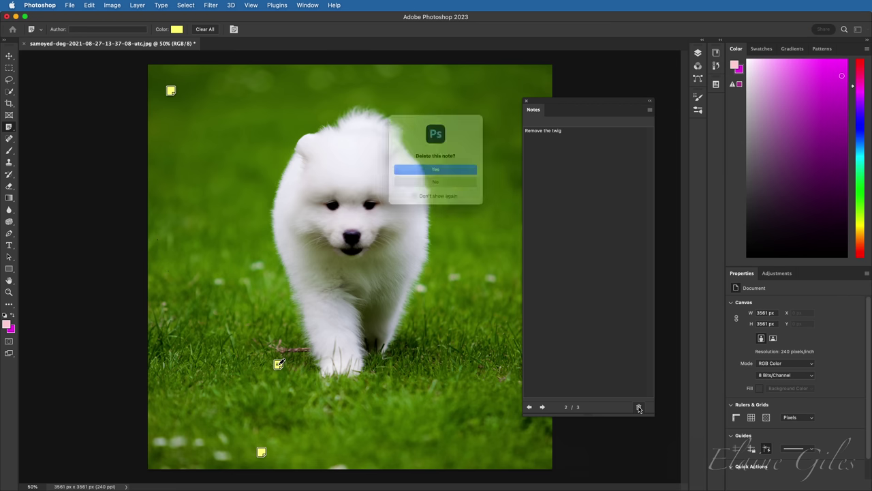
click(468, 173)
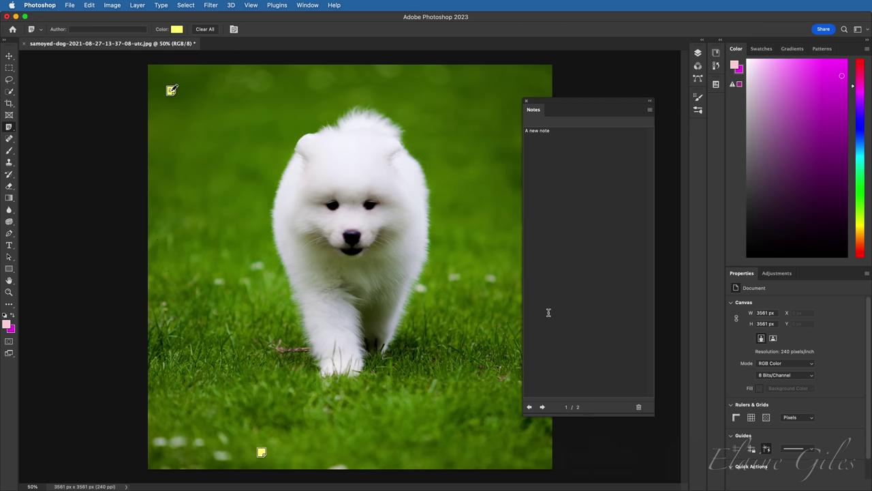
click(531, 407)
click(639, 407)
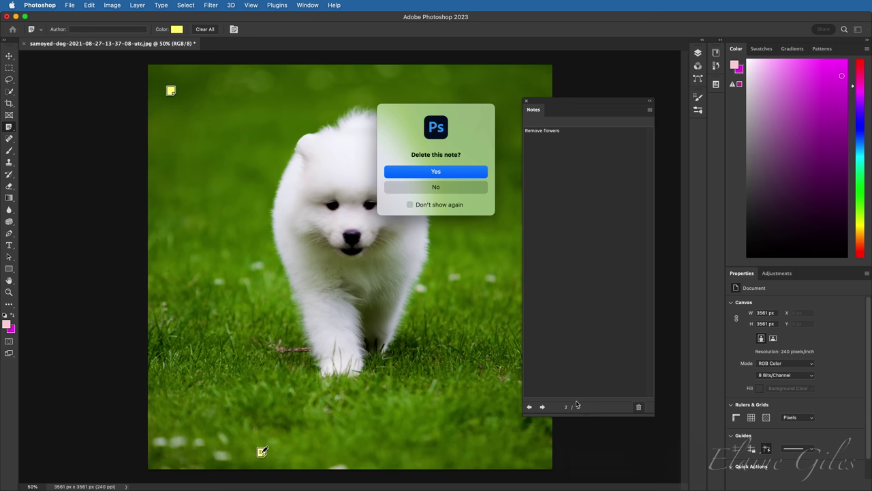
click(461, 172)
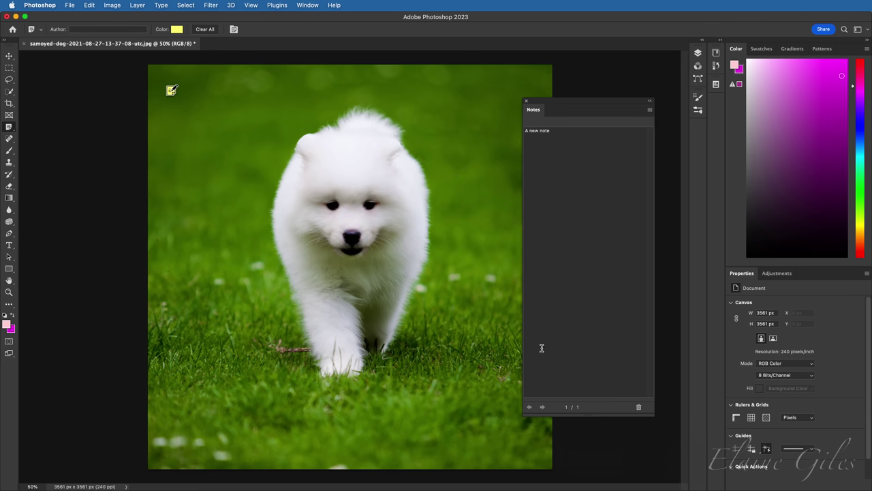
click(639, 408)
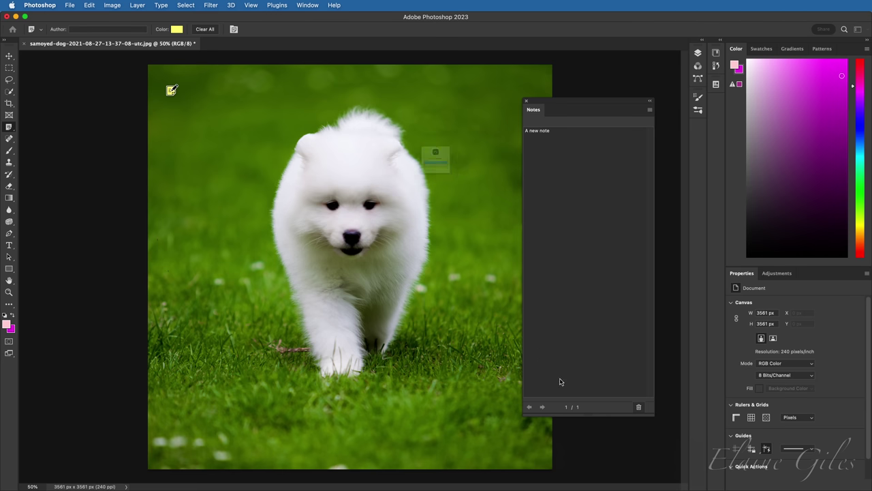
Confirm deleting the last remaining Photoshop note.
click(447, 176)
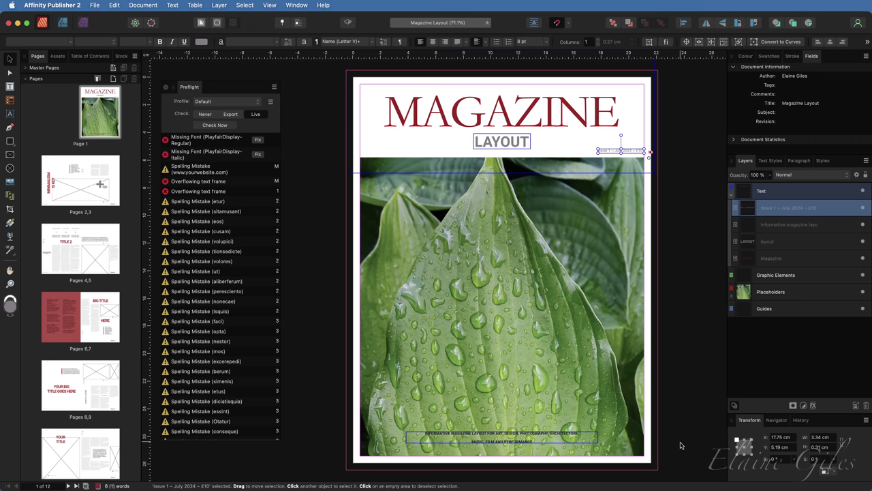
Set the preflight comment 'Check the date' on the Issue 1 text frame.
right_click(638, 154)
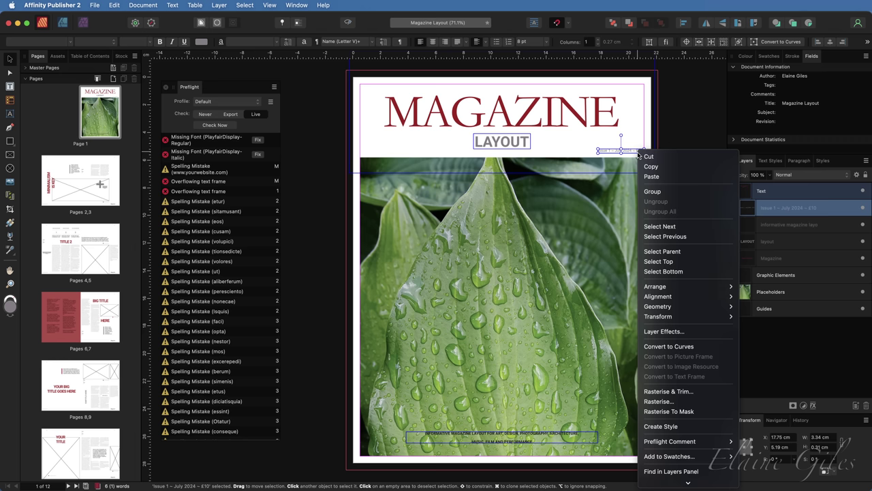
mouse_move(709, 444)
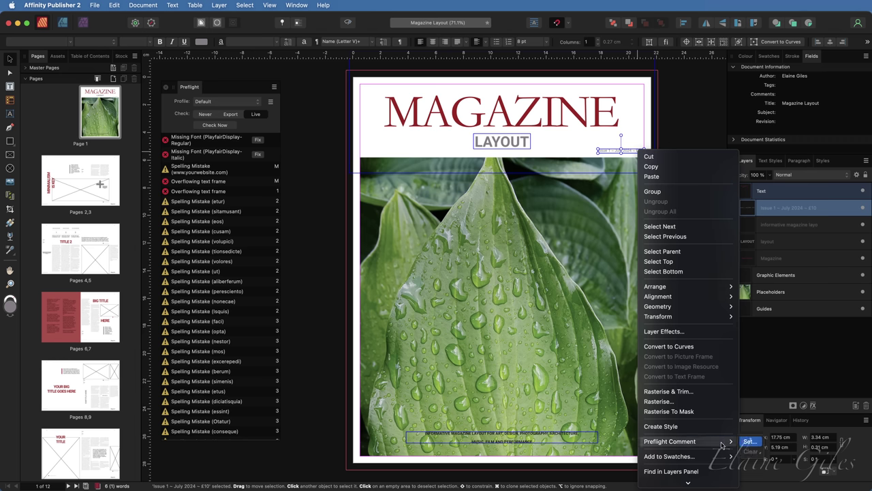
click(749, 443)
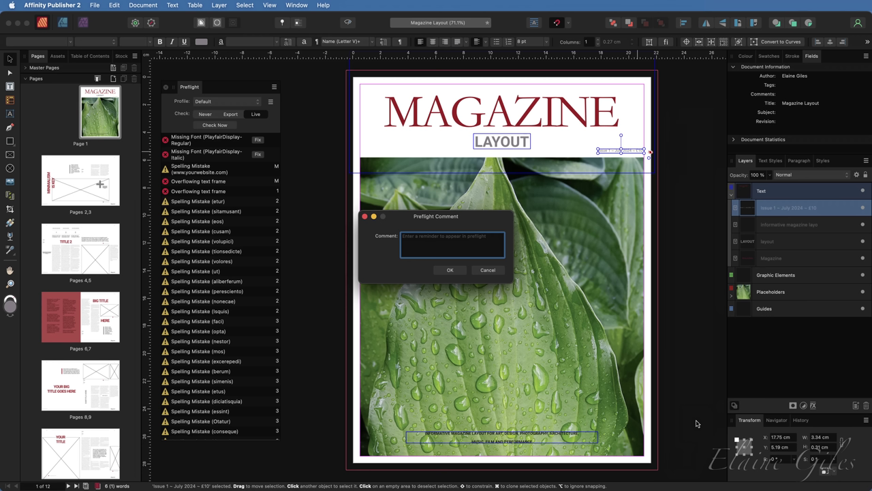
text(Check the date)
click(451, 271)
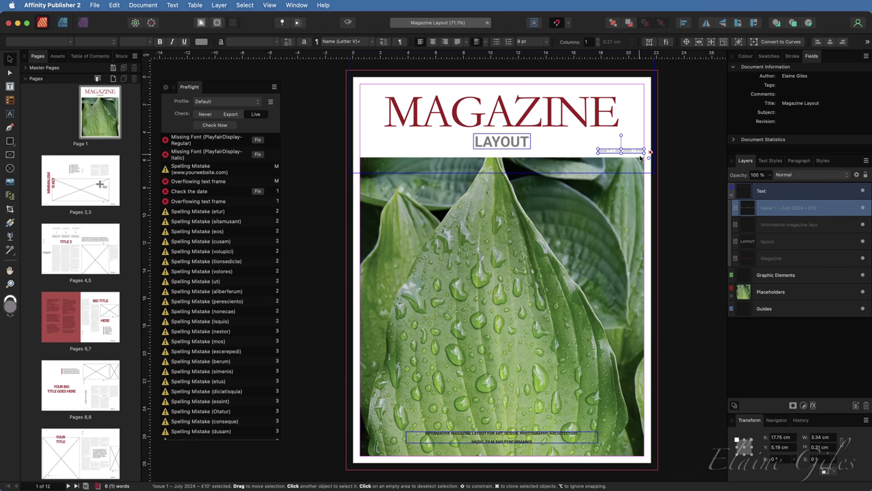
right_click(633, 153)
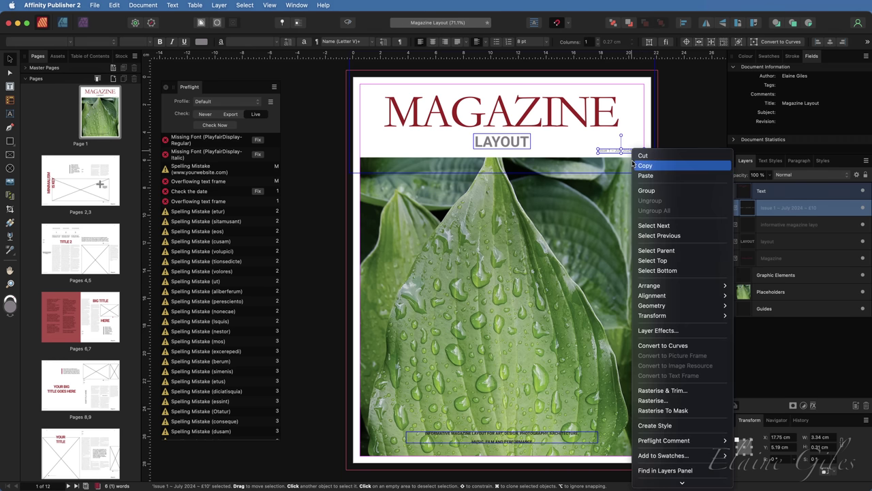
mouse_move(678, 443)
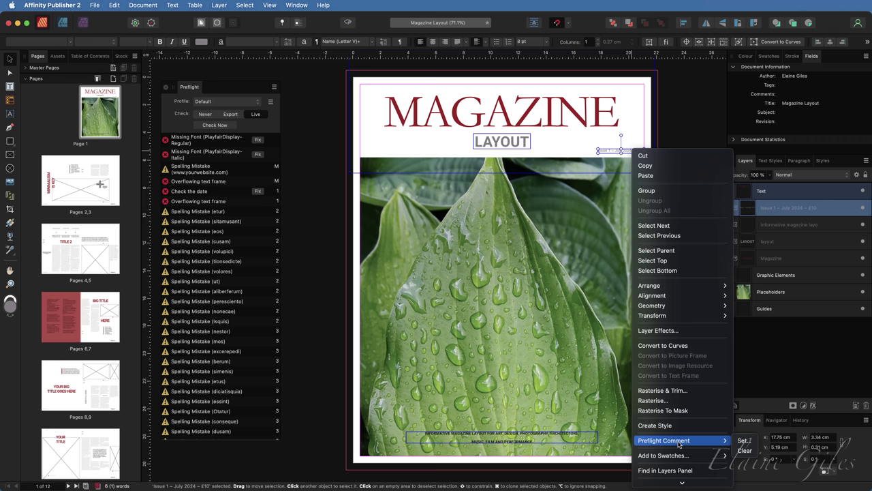
click(743, 442)
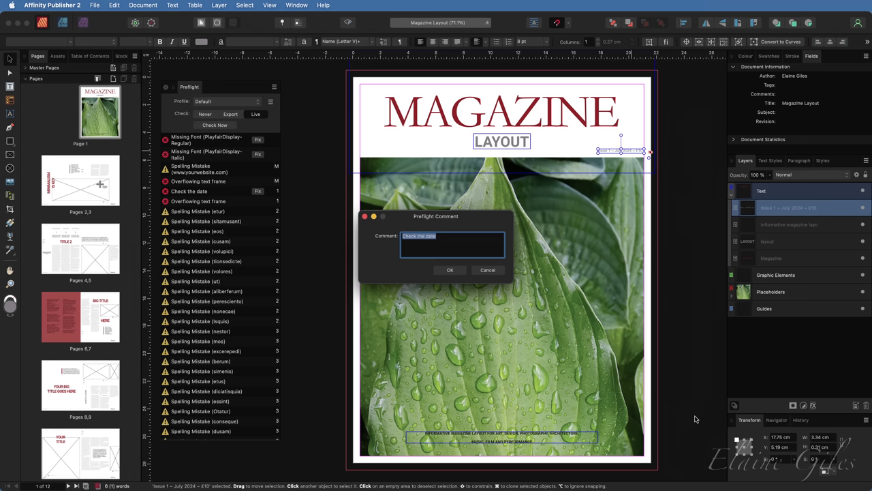
click(451, 270)
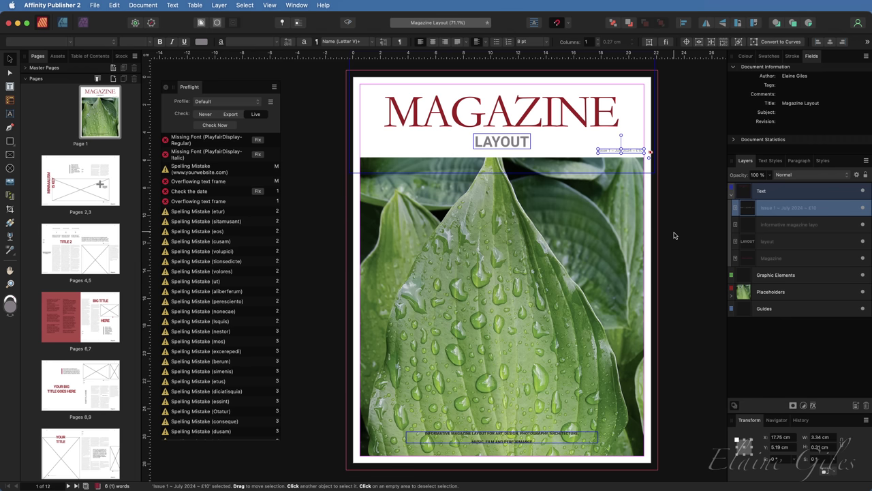
Clear the 'Check the date' preflight comment from the Issue 1 frame.
right_click(631, 155)
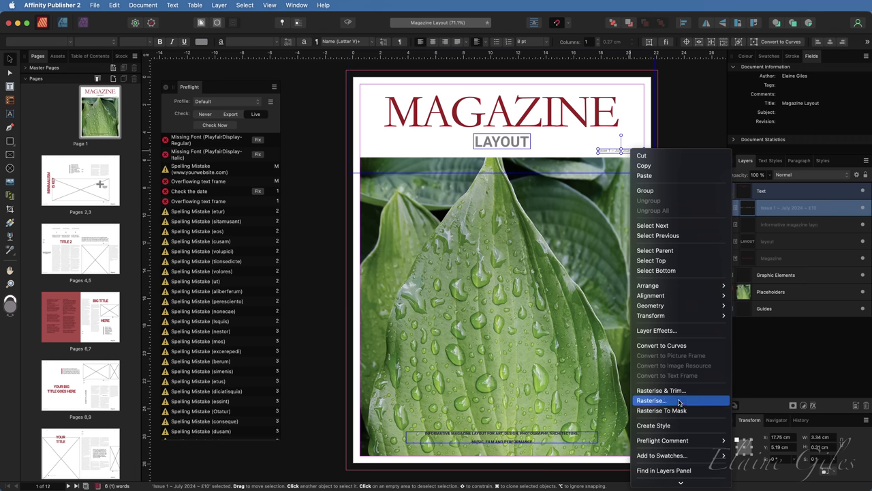
mouse_move(694, 444)
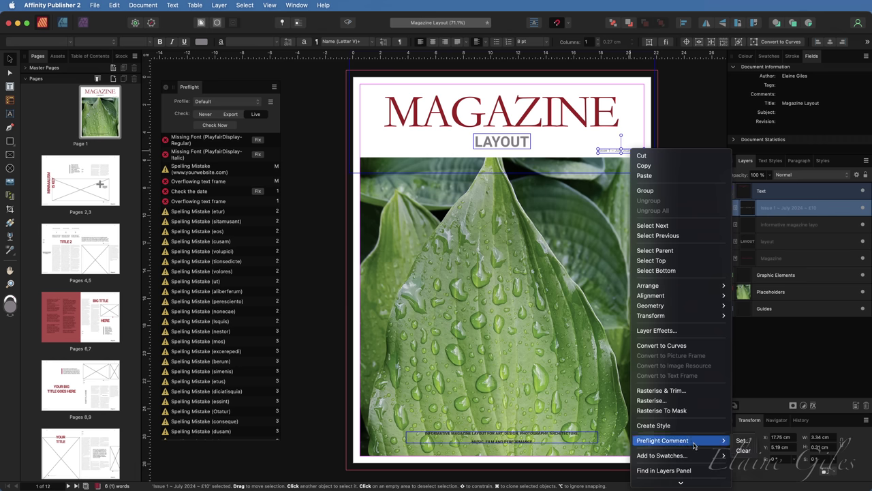
click(744, 451)
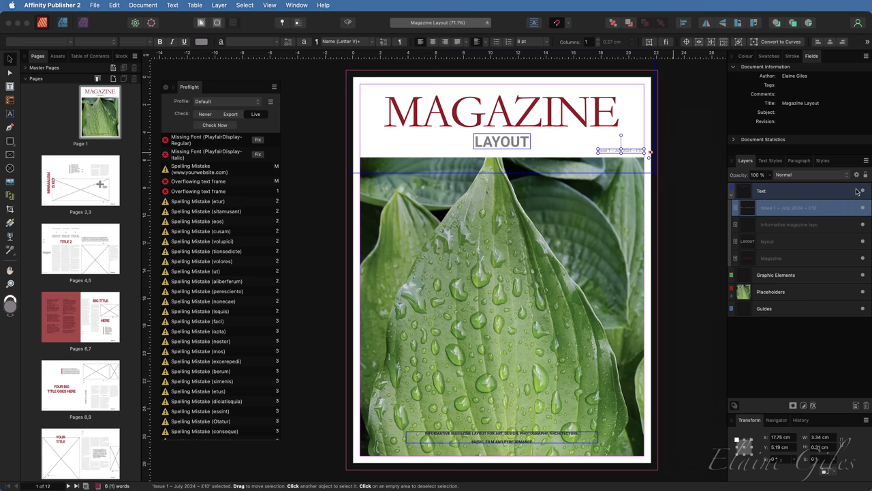
Set 'Check the date' as the issue frame's preflight comment again and open Edit Preflight Profile.
right_click(635, 154)
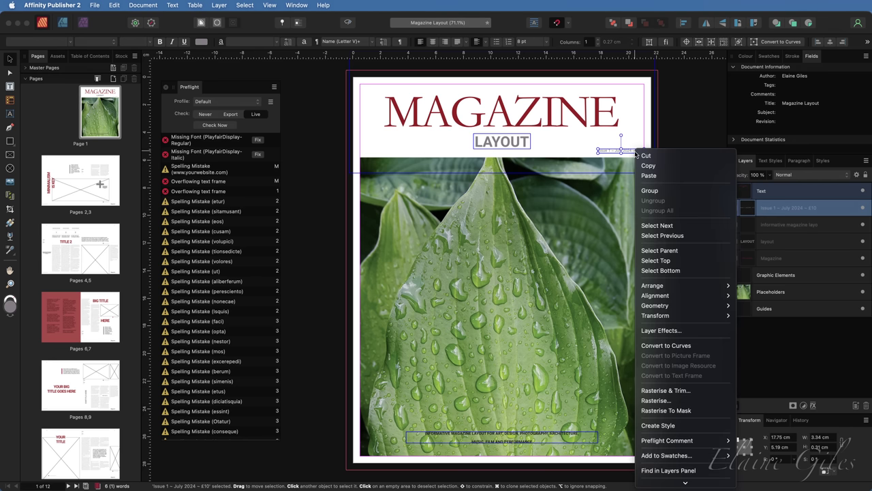
mouse_move(666, 442)
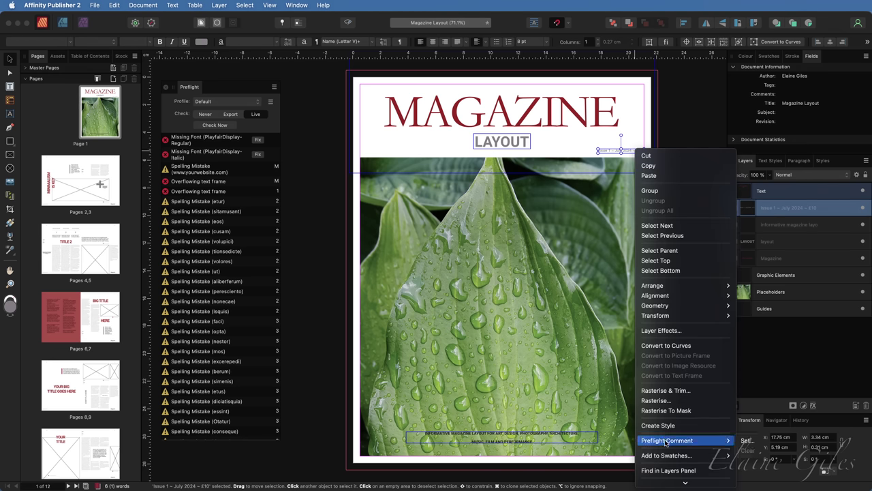
click(747, 441)
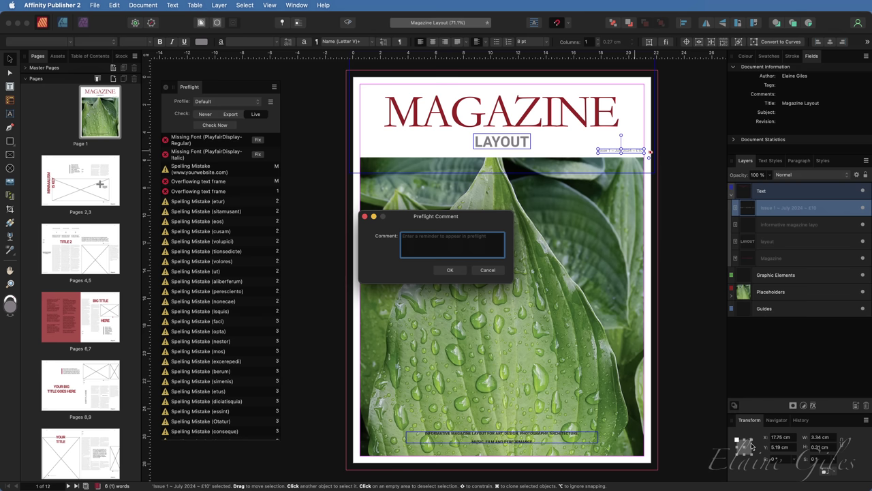
text(Check the date)
key(Return)
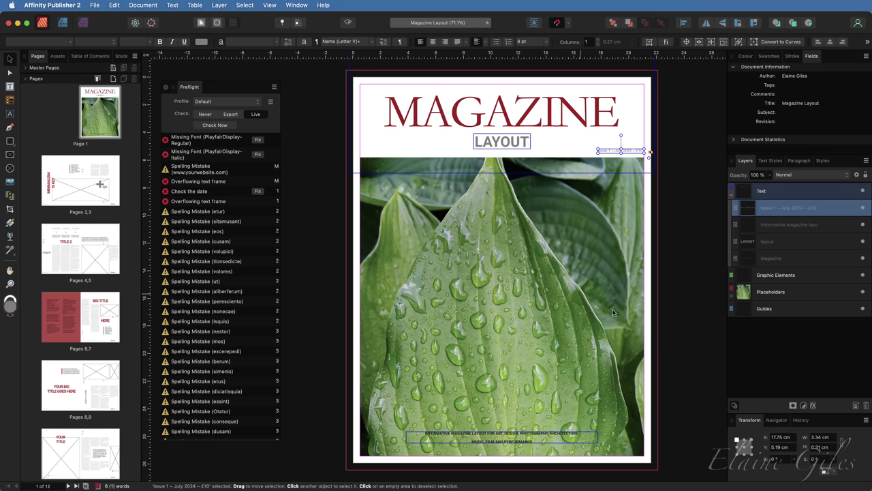
click(270, 101)
click(311, 112)
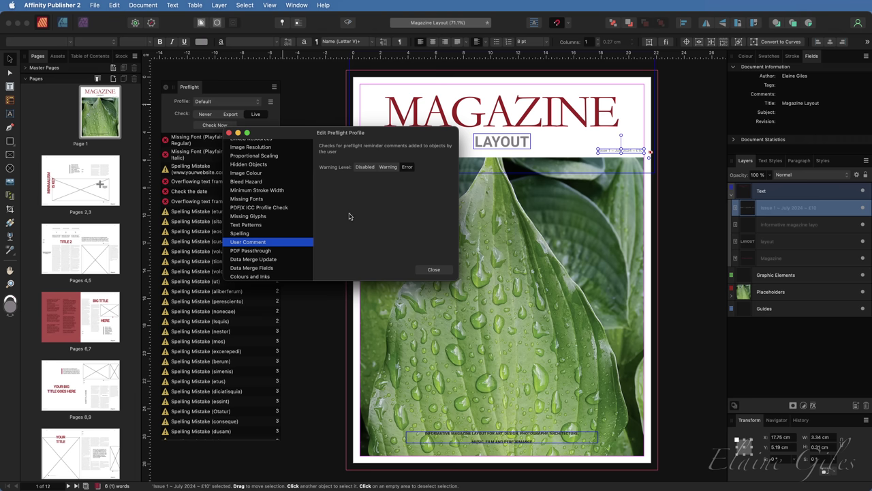
Disable the Index, TOC, Overflowing Text, Hyperlinks, Linked Resources, Image Resolution and Proportional Scaling checks.
scroll(291, 217, up, 3)
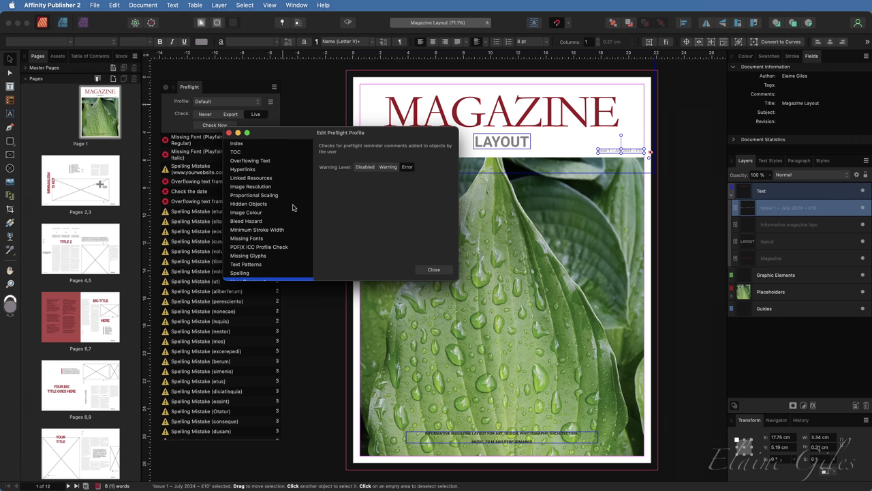
click(297, 146)
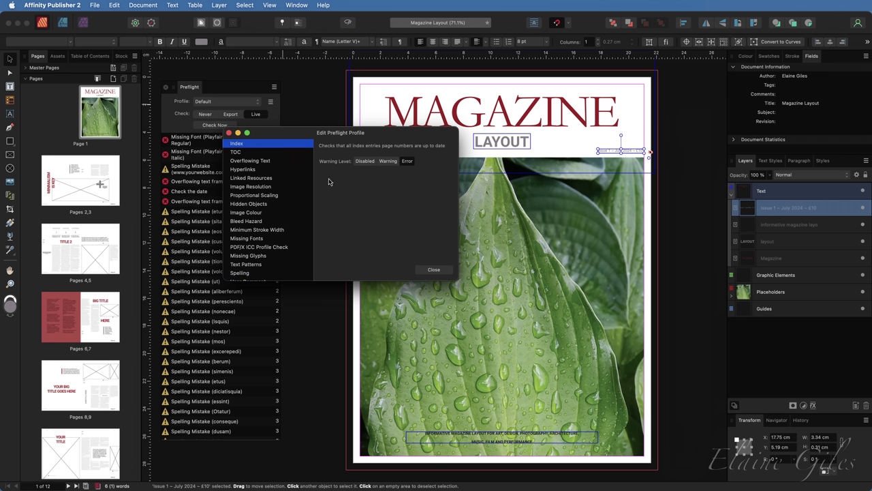
click(361, 162)
click(283, 151)
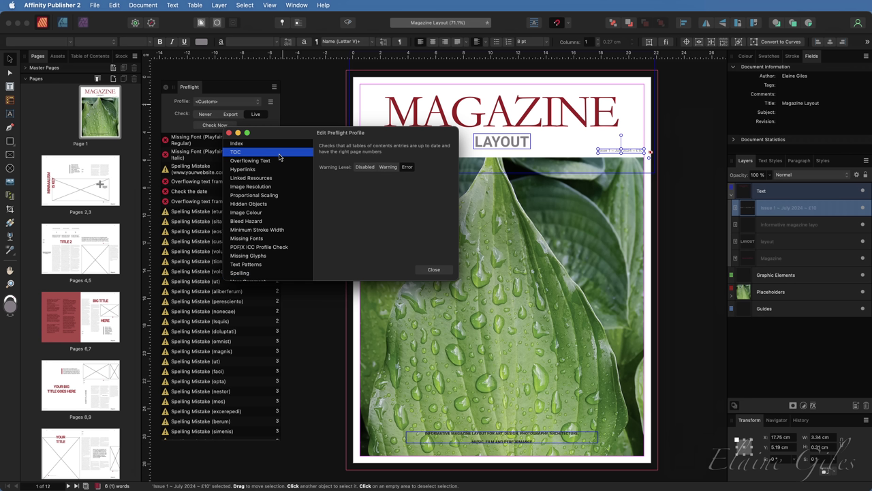
click(361, 168)
click(278, 160)
click(365, 161)
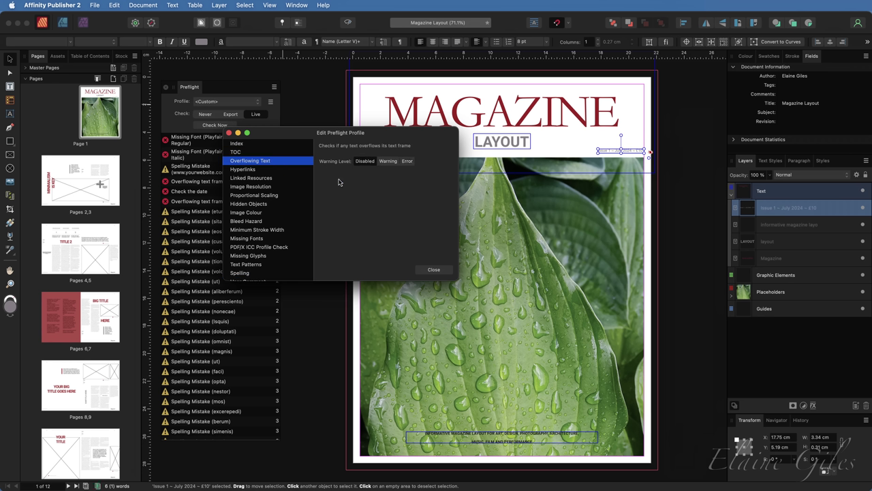
click(287, 170)
click(366, 162)
click(301, 179)
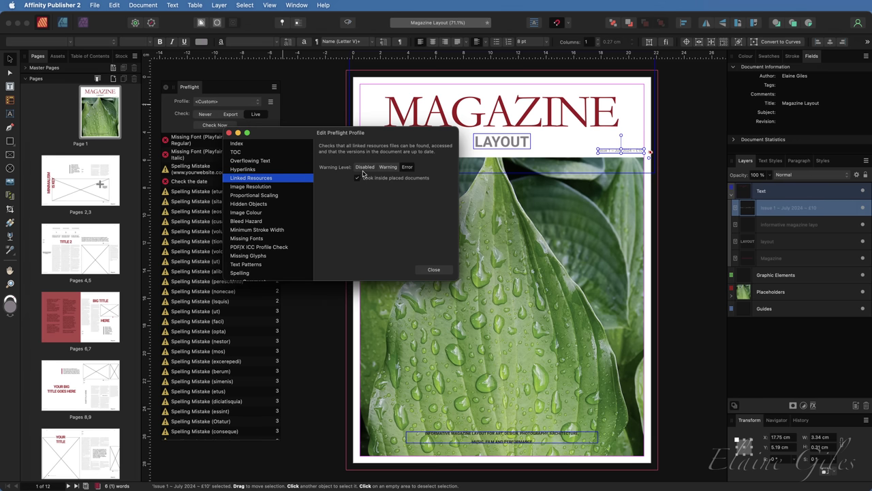
click(365, 167)
click(312, 186)
click(364, 178)
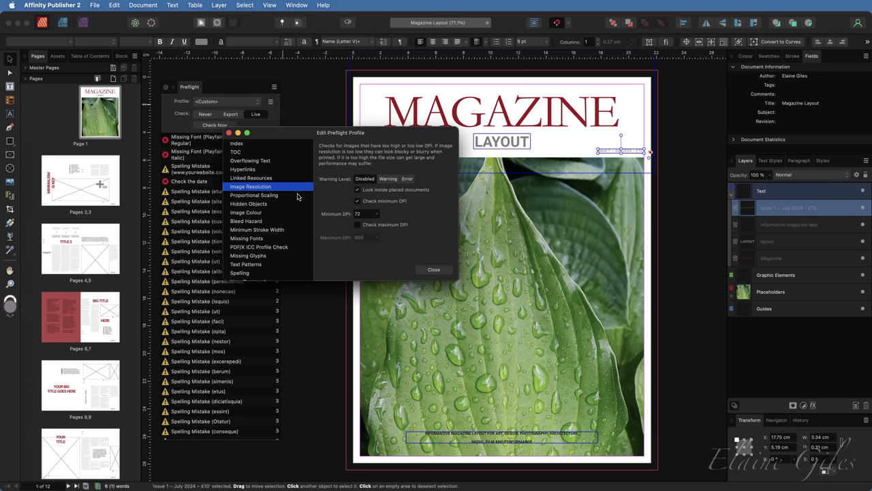
click(281, 195)
click(376, 173)
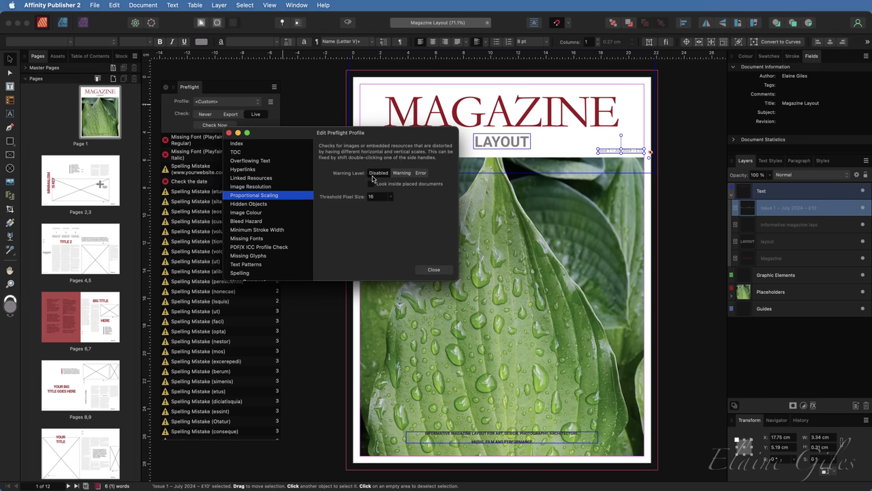
Disable the Missing Fonts, PDF/X ICC Profile and Missing Glyphs checks.
key(Down)
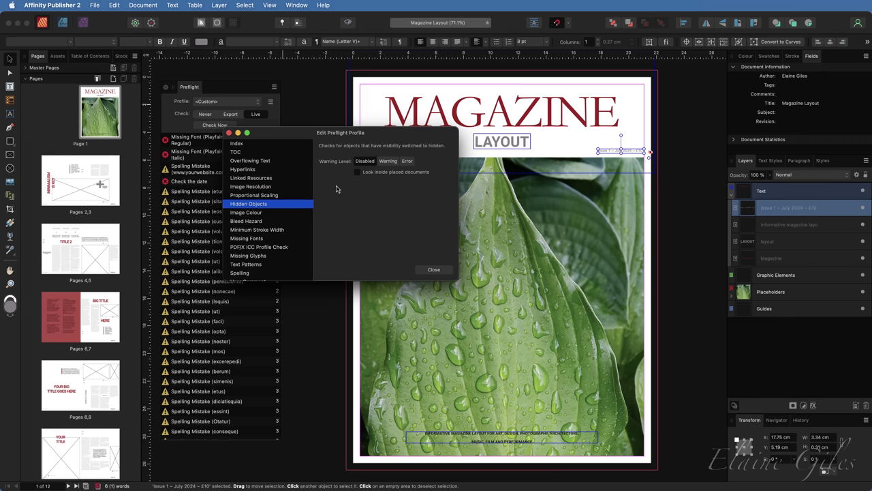
click(288, 215)
click(295, 222)
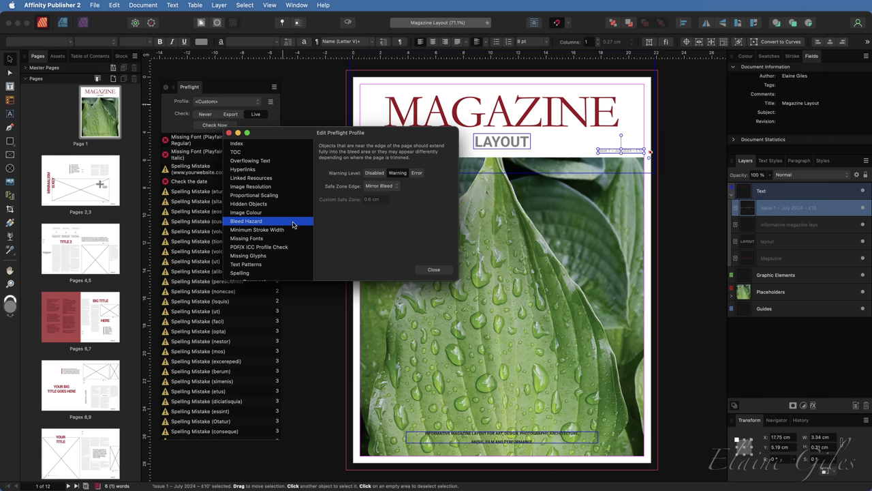
click(280, 231)
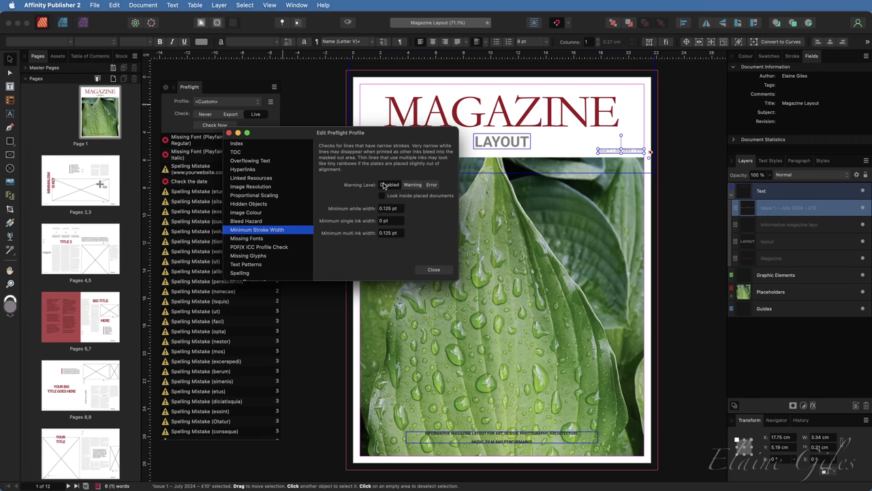
click(298, 239)
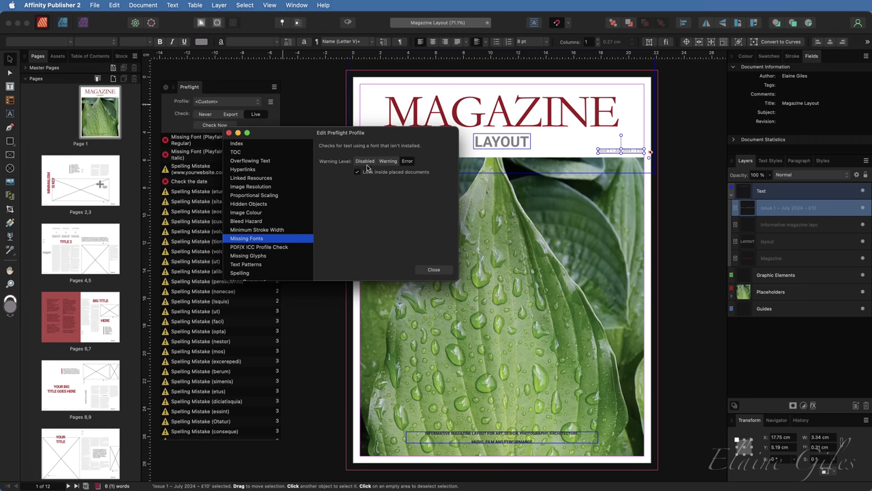
click(366, 162)
click(295, 248)
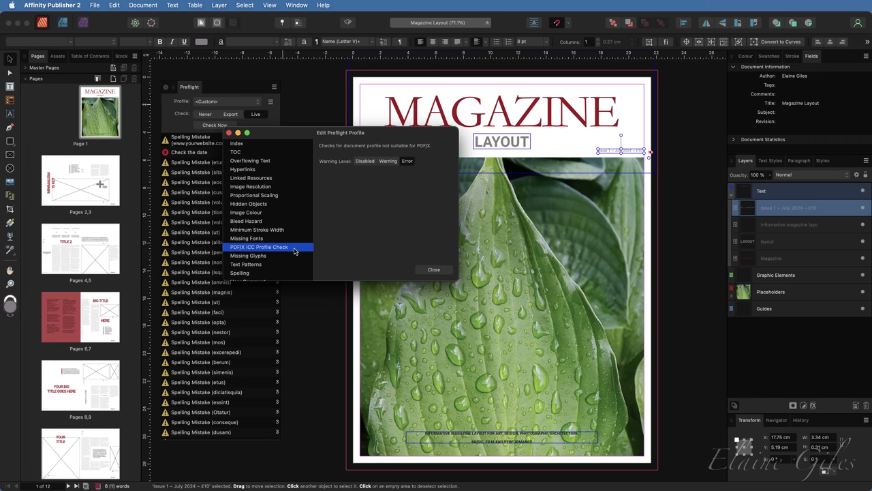
click(365, 161)
key(Down)
click(365, 162)
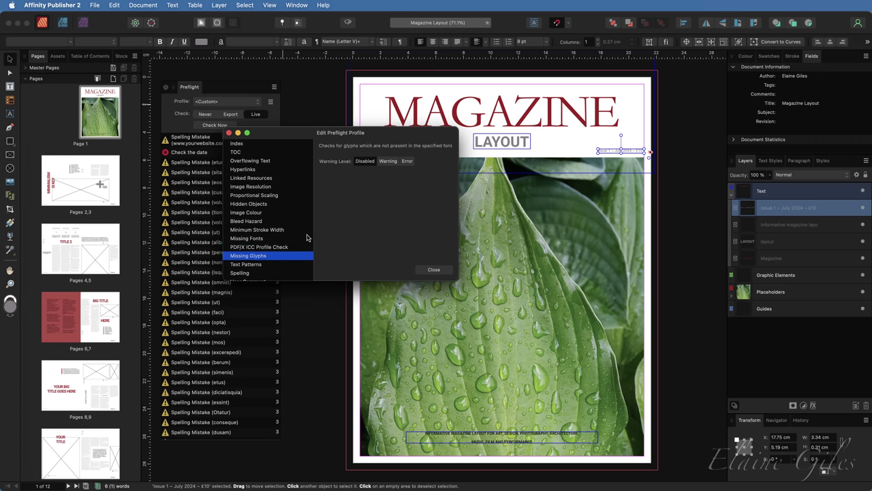
Disable Text Patterns, Spelling, PDF Passthrough, Data Merge Update and Data Merge Fields checks.
scroll(300, 250, down, 3)
click(300, 225)
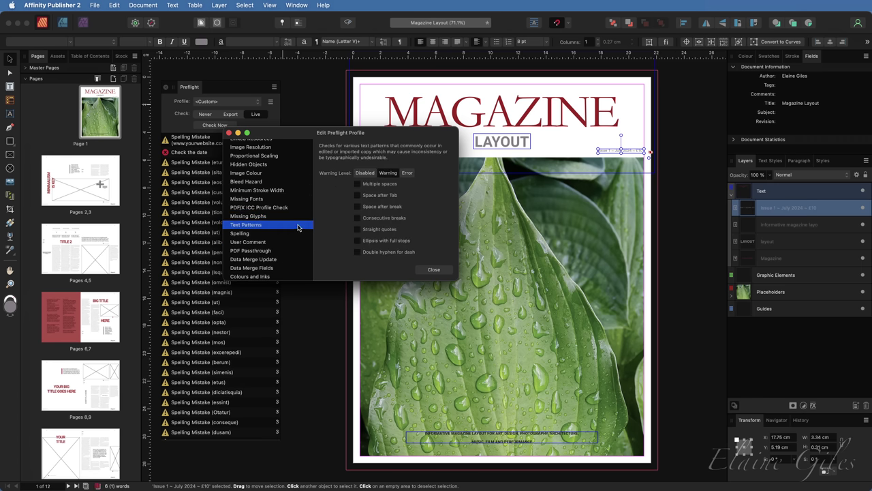
click(365, 173)
click(285, 234)
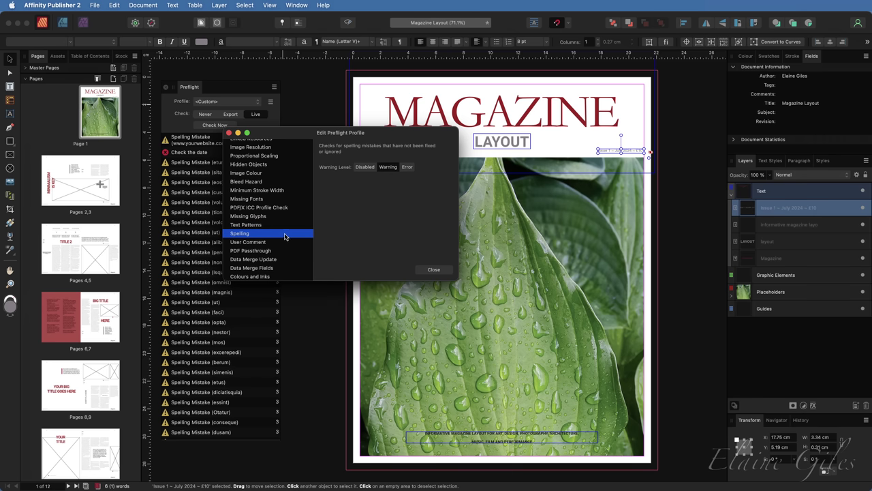
click(363, 168)
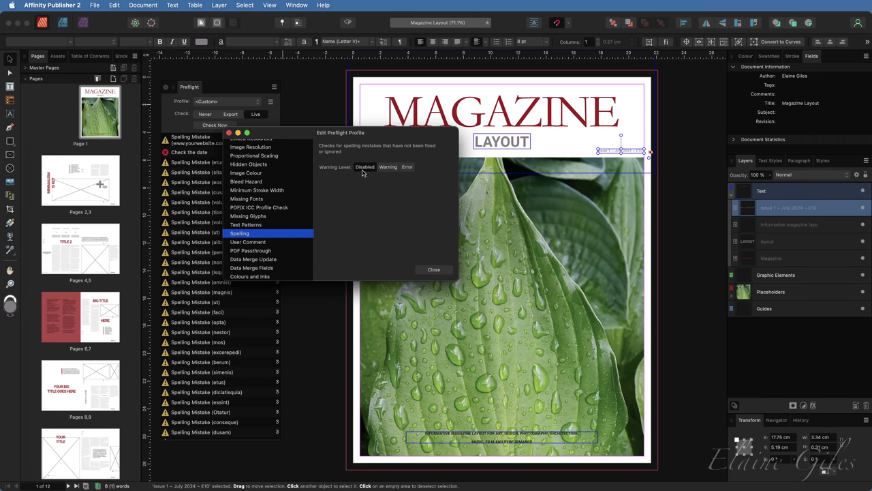
click(295, 250)
click(365, 167)
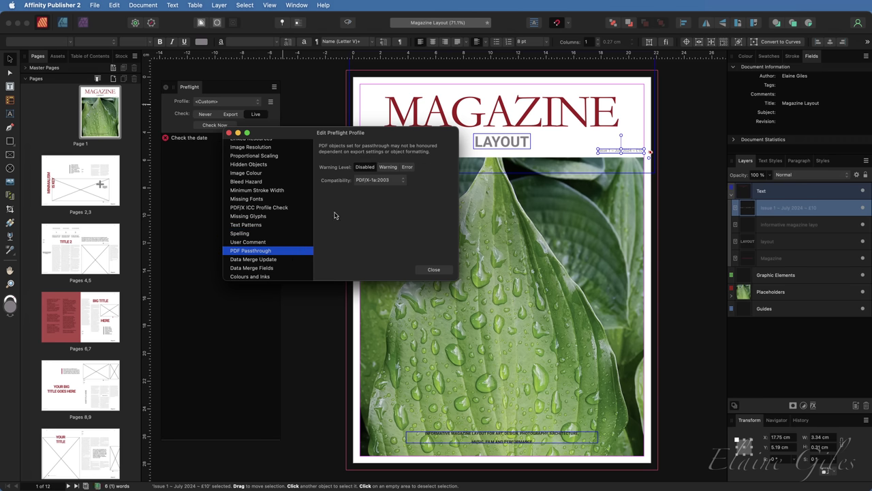
click(306, 258)
click(365, 166)
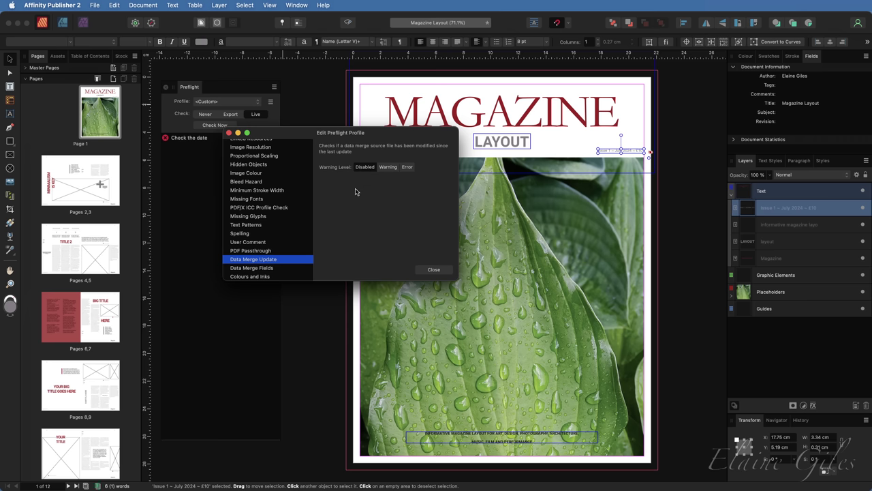
click(300, 268)
click(365, 166)
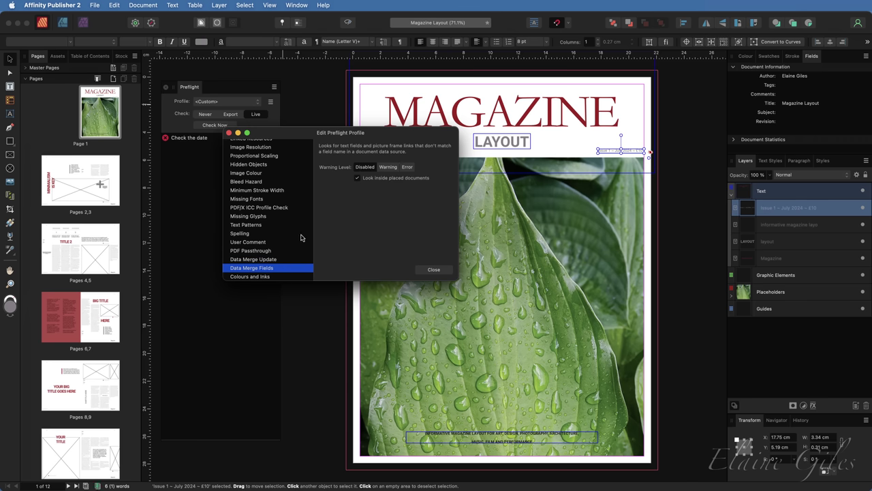
click(290, 275)
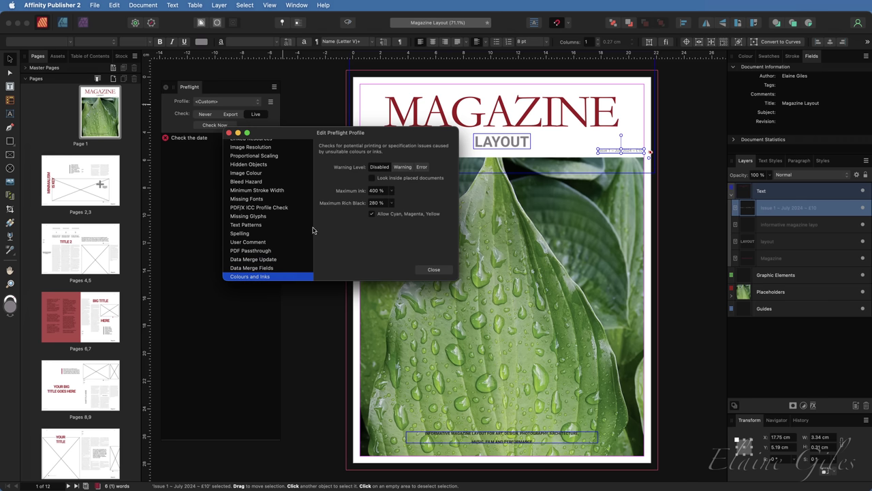
Set the User Comment check's warning level to Warning and close the profile editor.
click(278, 244)
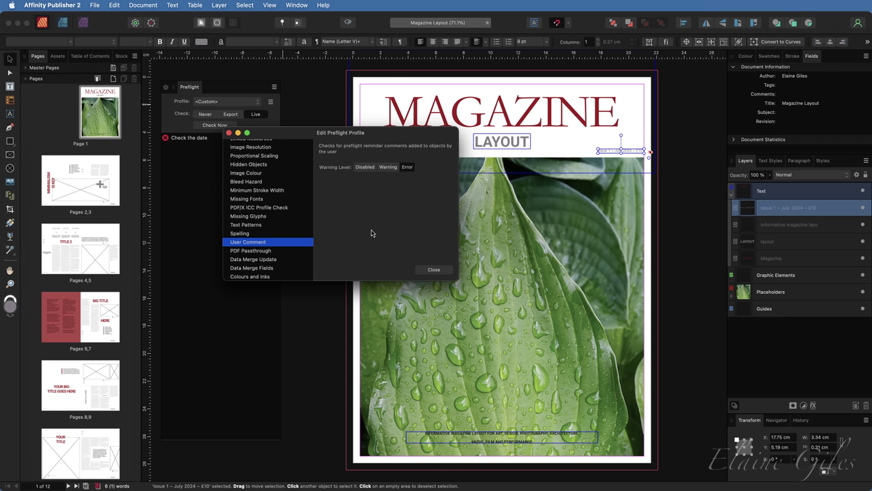
click(387, 167)
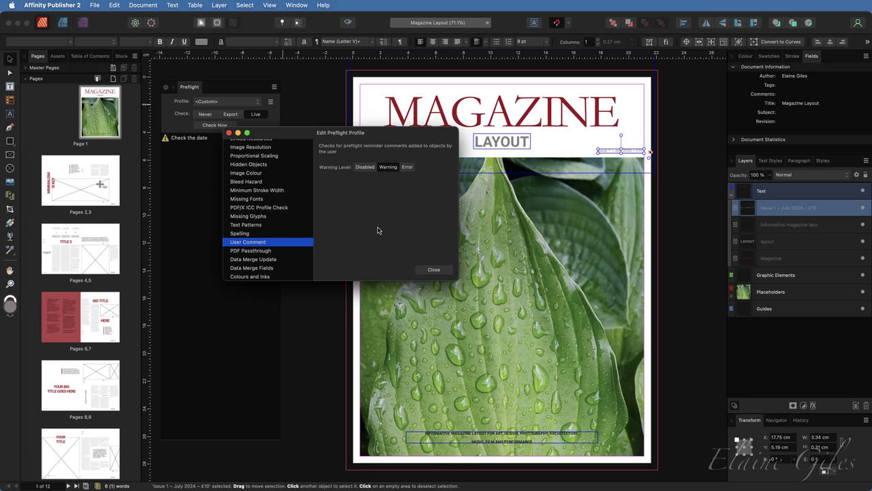
click(431, 271)
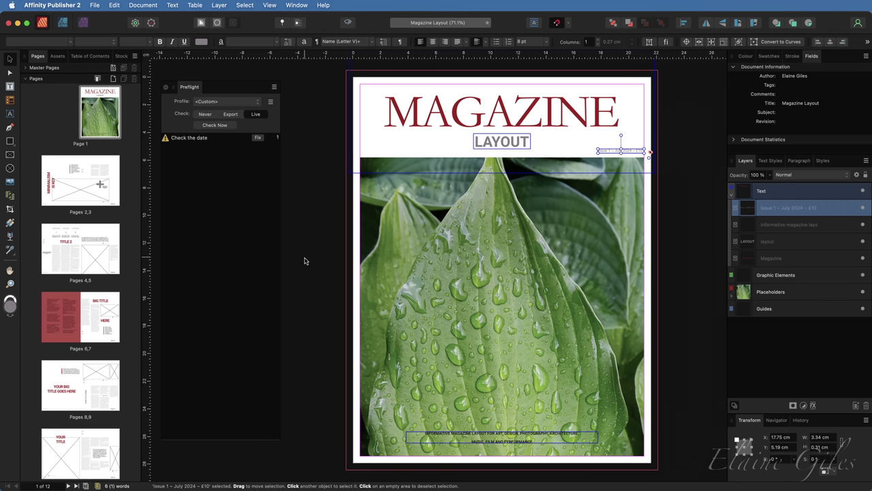
Create a preflight profile preset named 'Notes' from the comment-only settings.
click(270, 102)
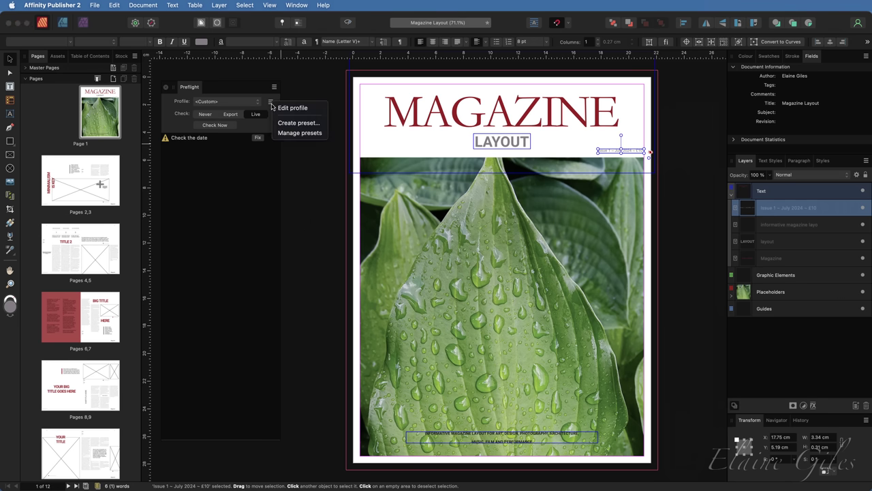
click(300, 126)
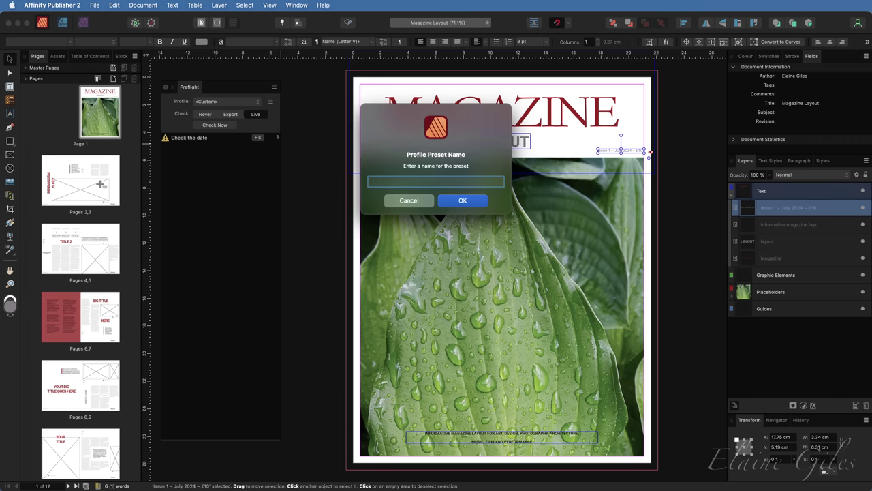
text(Notes)
key(Return)
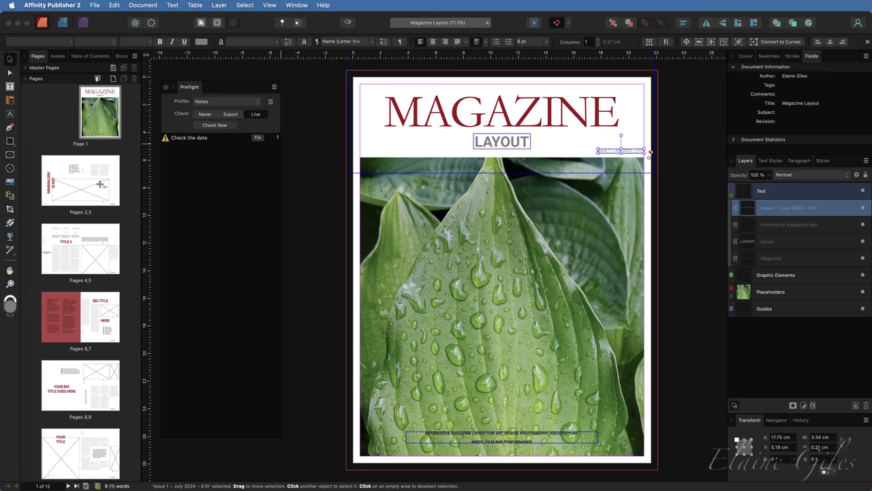
click(257, 104)
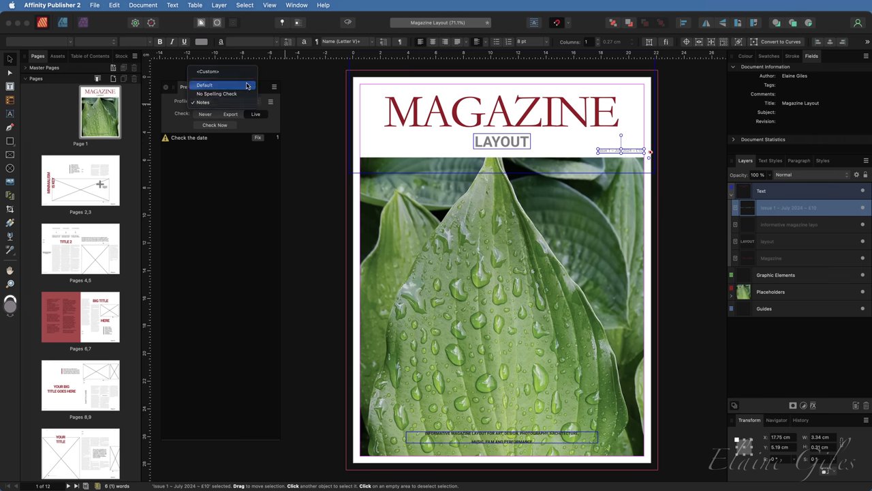
click(246, 85)
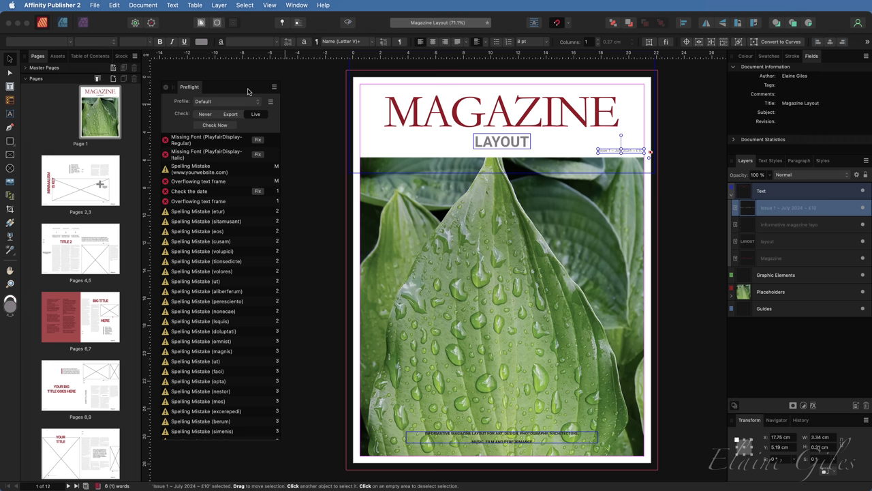
click(252, 104)
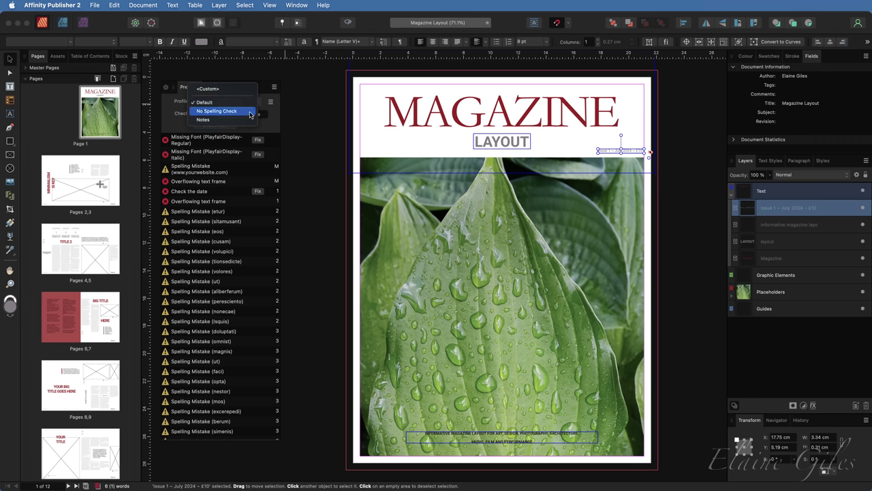
click(252, 111)
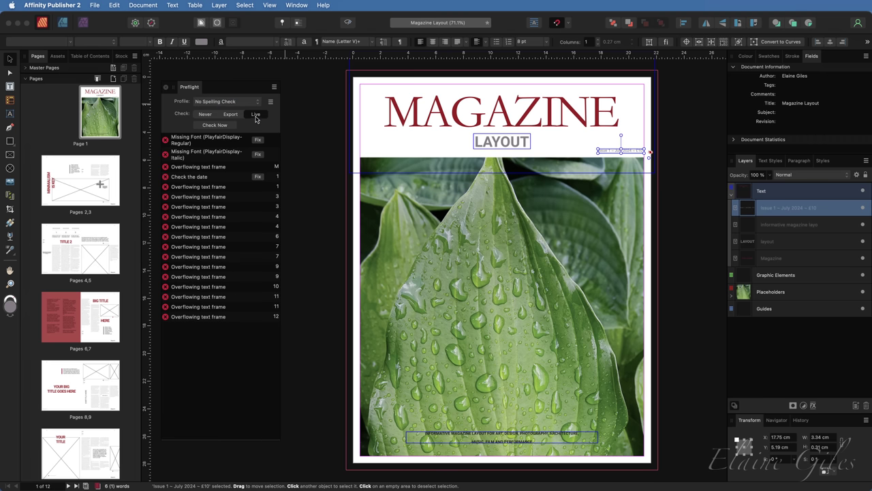
click(256, 103)
click(253, 111)
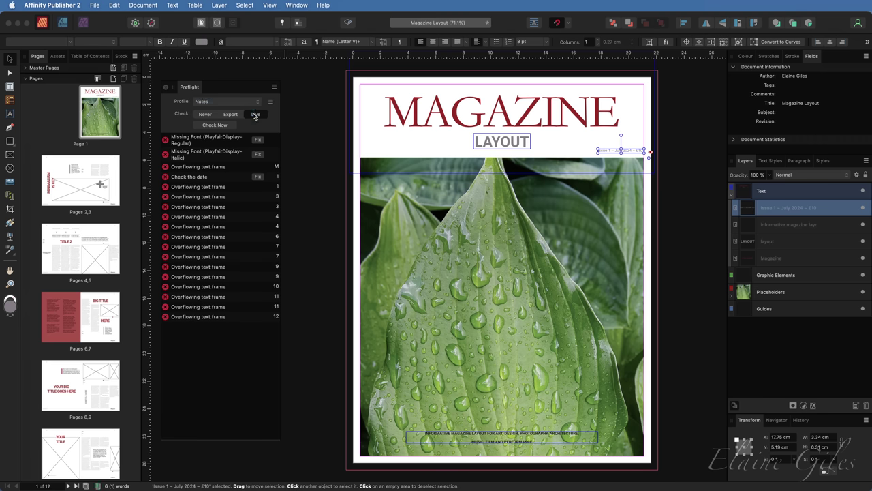